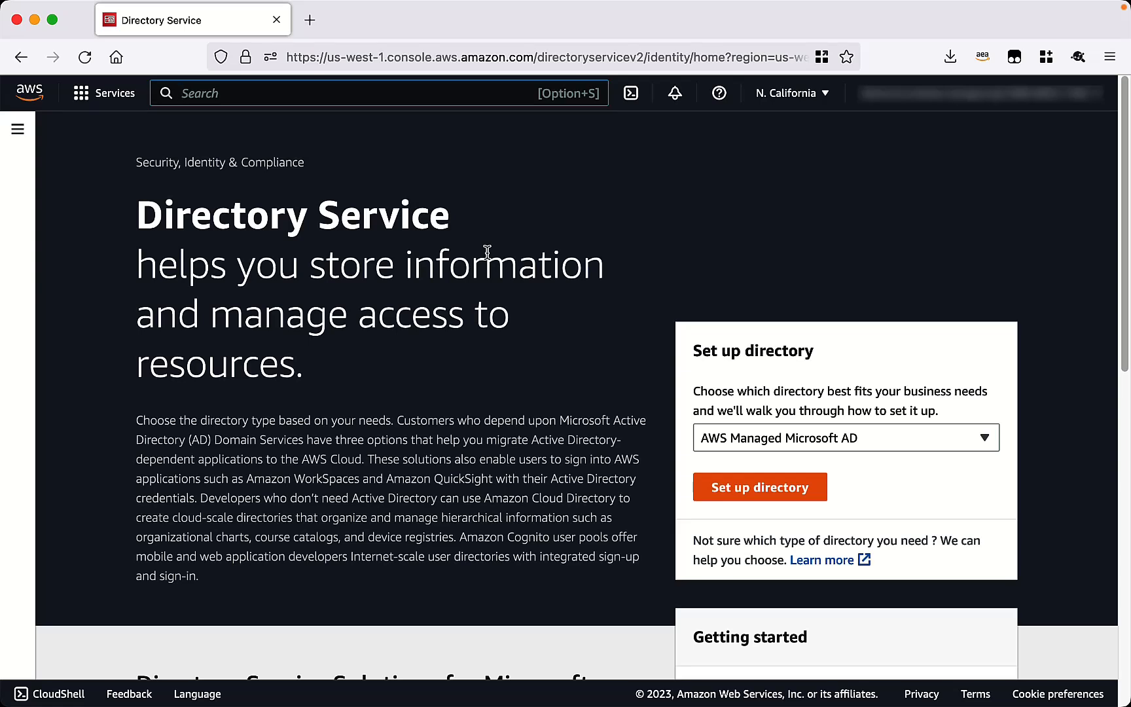
# Start a new AWS Managed Microsoft AD directory setup using Enterprise Edition.
pyautogui.click(770, 495)
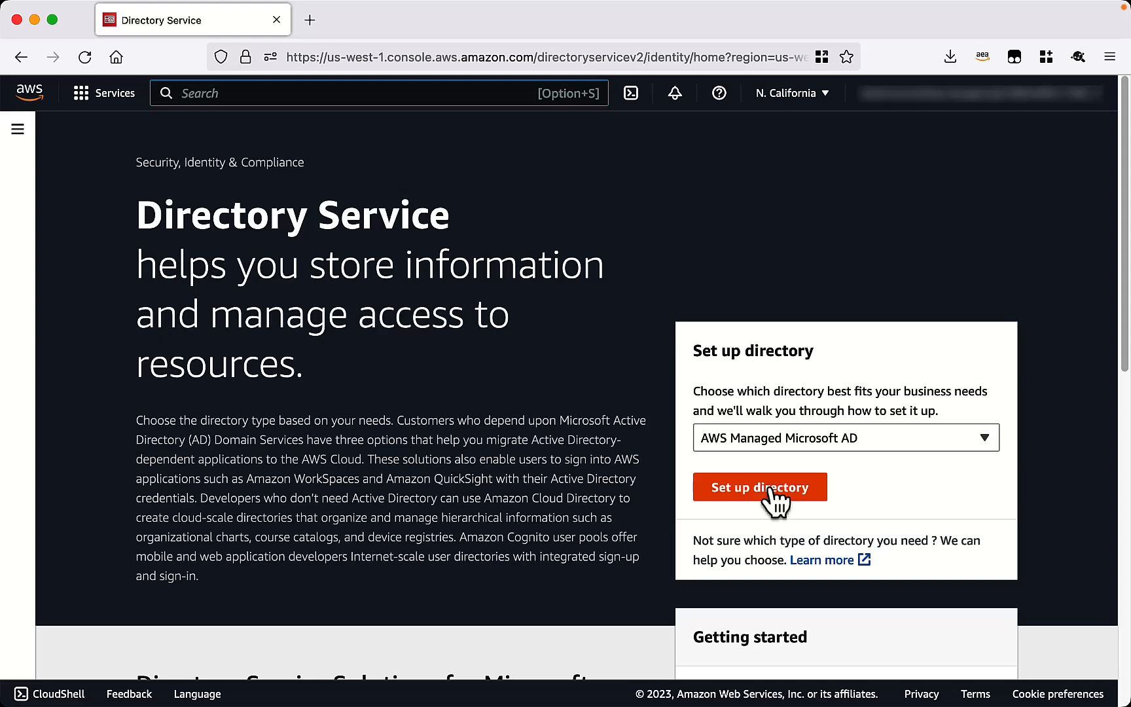
pyautogui.click(771, 496)
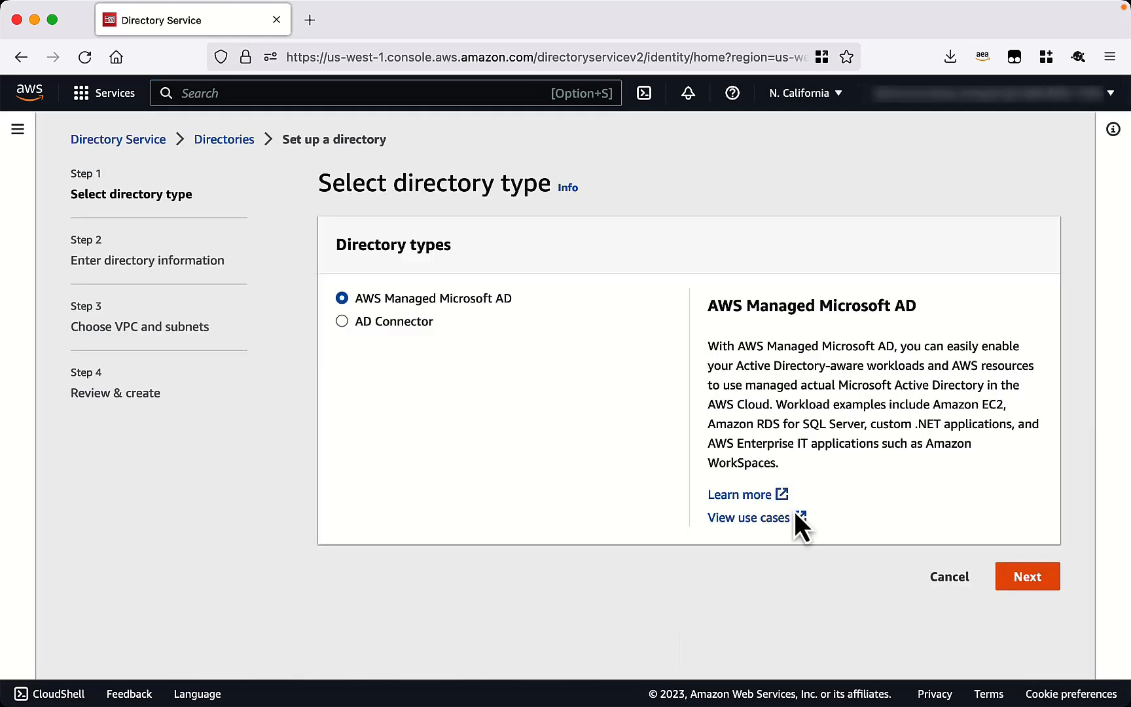
pyautogui.click(1025, 579)
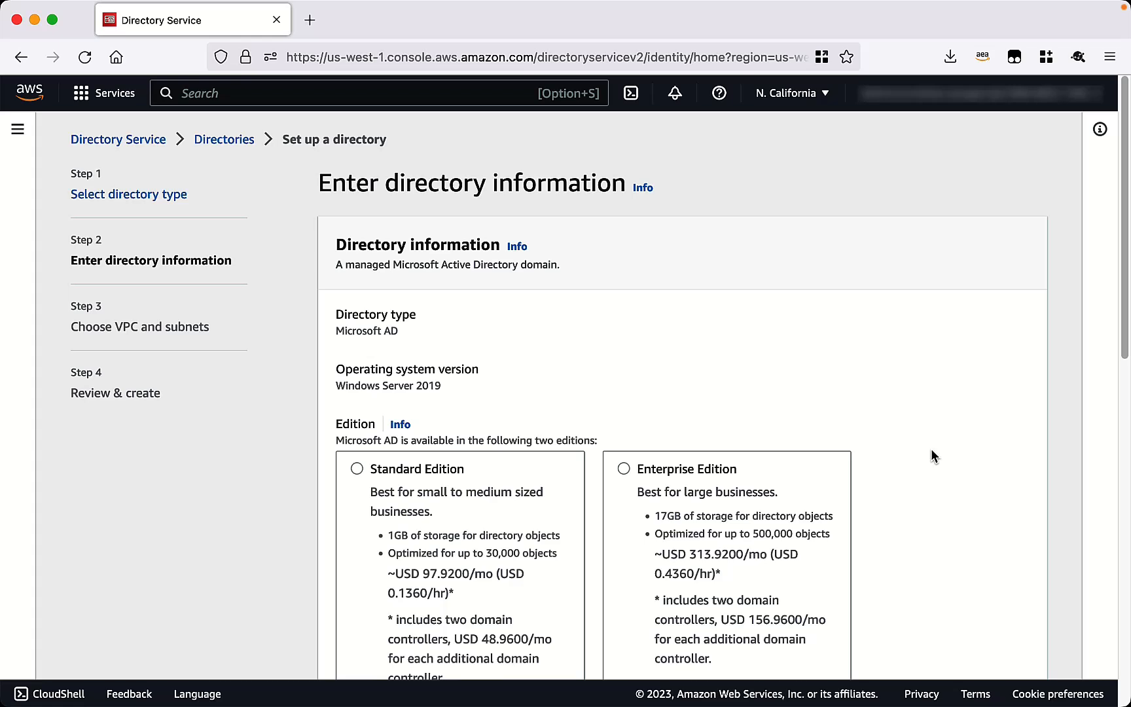
pyautogui.click(675, 472)
pyautogui.scroll(-3, 869, 477)
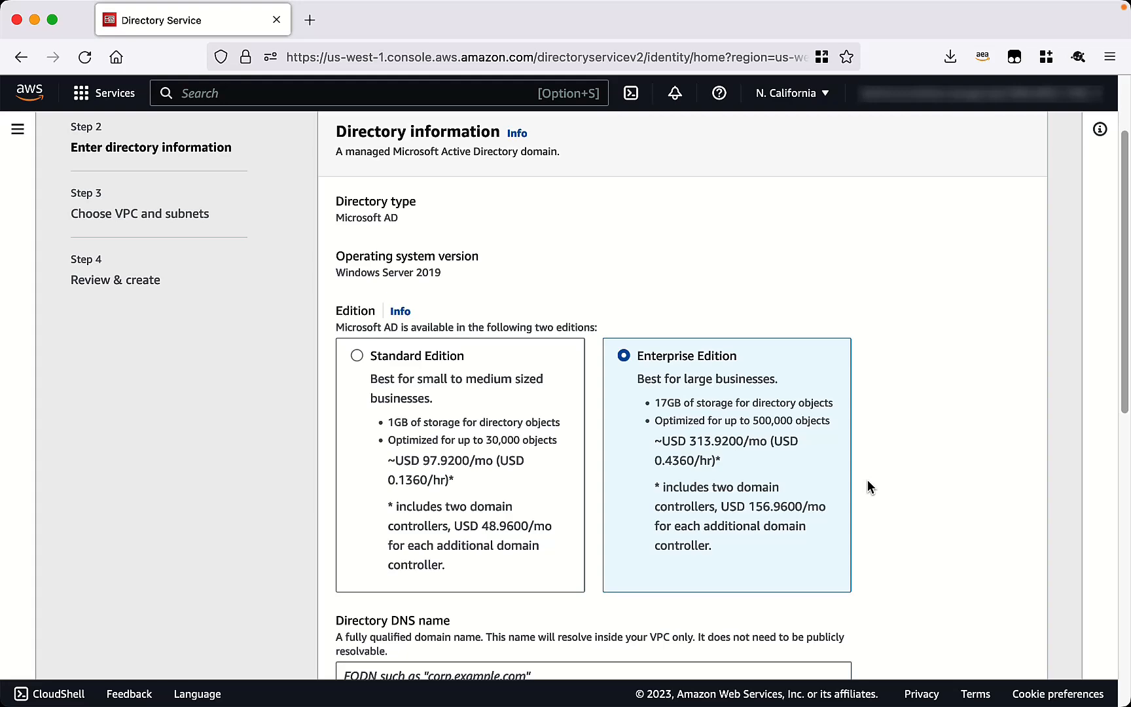
pyautogui.scroll(-7, 928, 497)
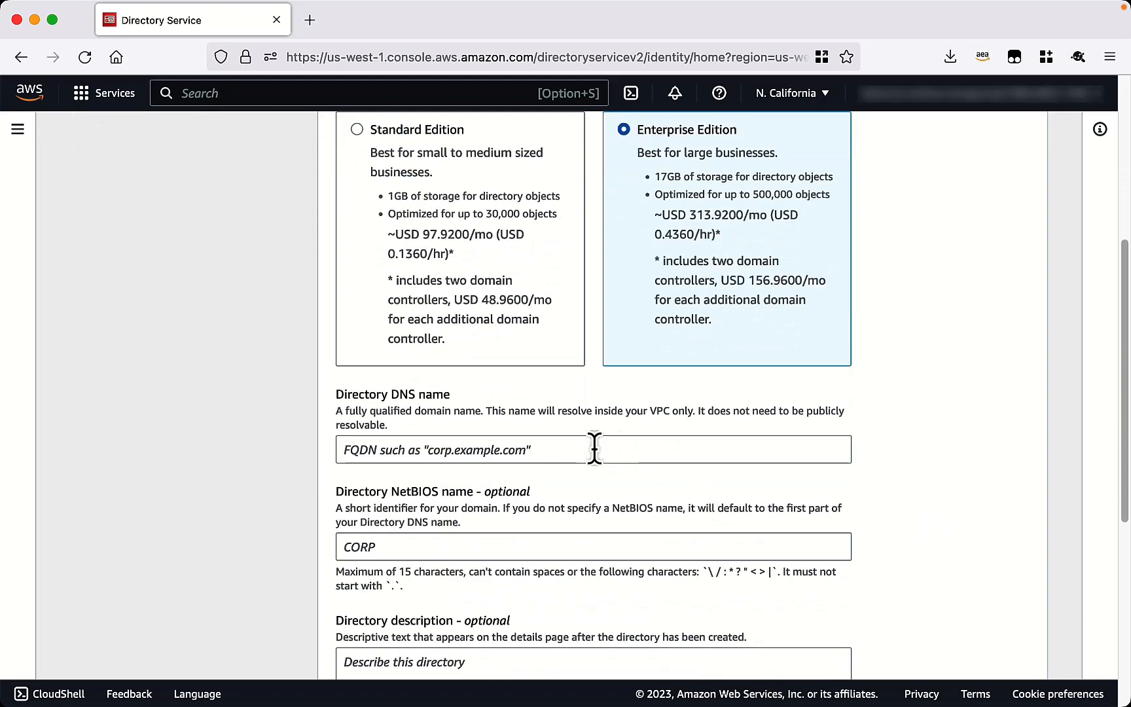
# Enter directory DNS name demo.corp.local and NetBIOS name demo.
pyautogui.click(595, 443)
pyautogui.write('demo.')
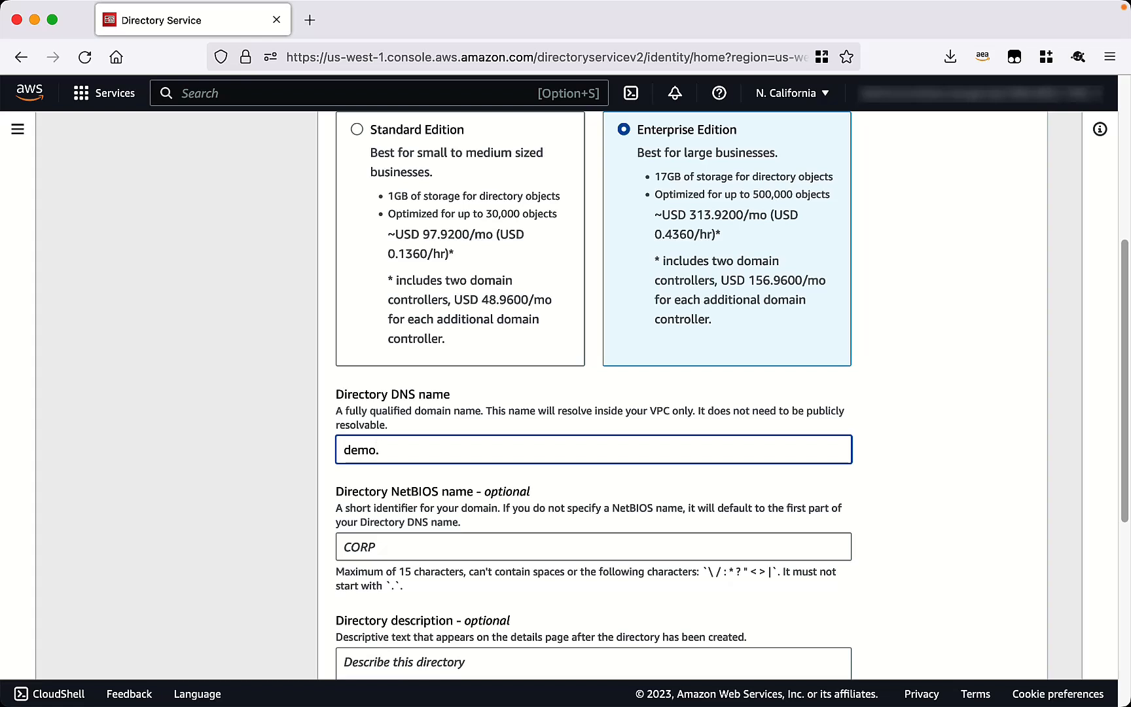
pyautogui.write('corp.local')
pyautogui.press('Tab')
pyautogui.write('demo')
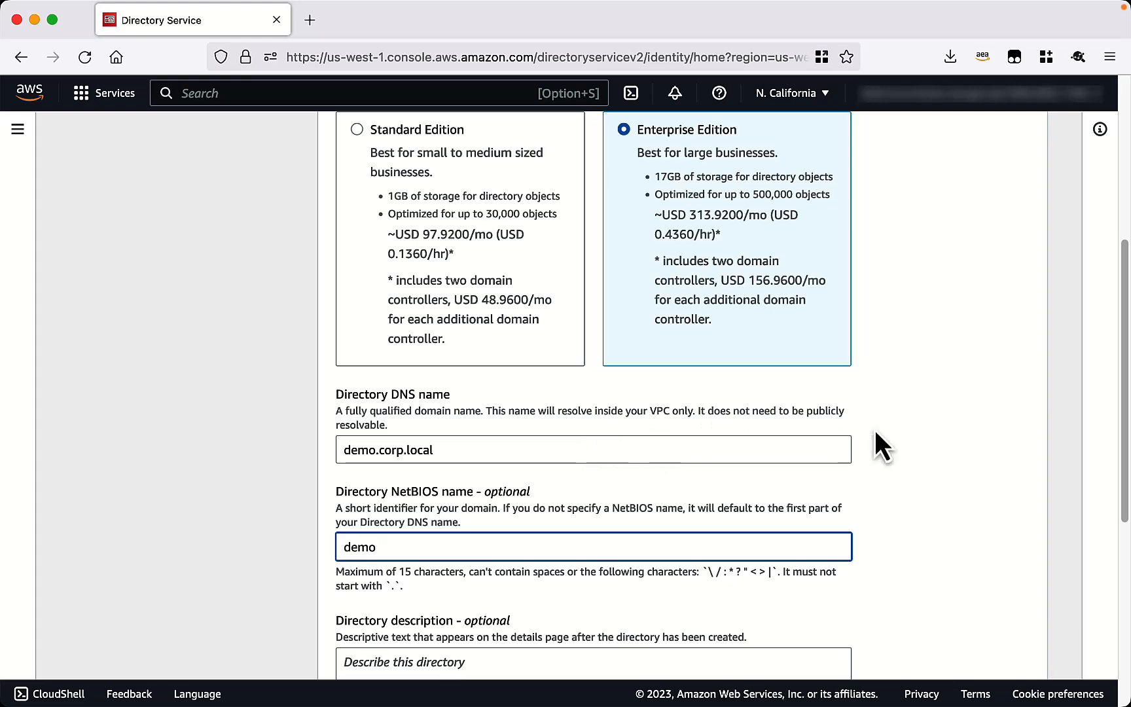
# Fill in the directory admin password fields.
pyautogui.scroll(-4, 906, 420)
pyautogui.scroll(-2, 907, 419)
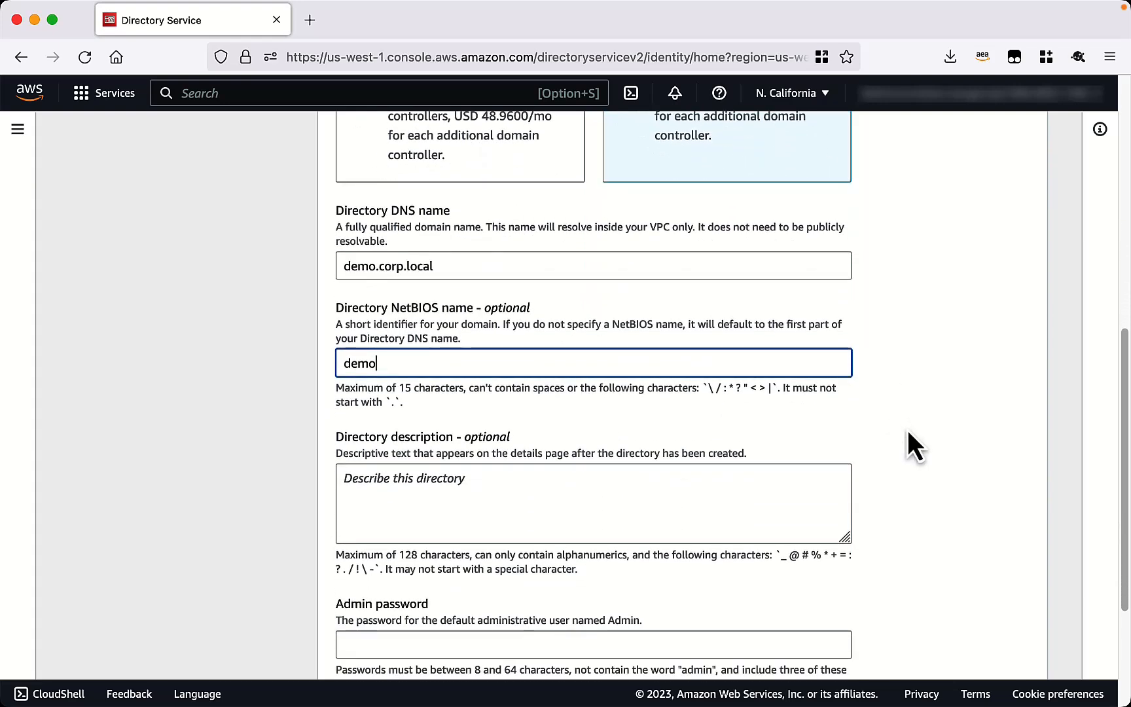
pyautogui.scroll(-2, 908, 430)
pyautogui.scroll(-1, 909, 433)
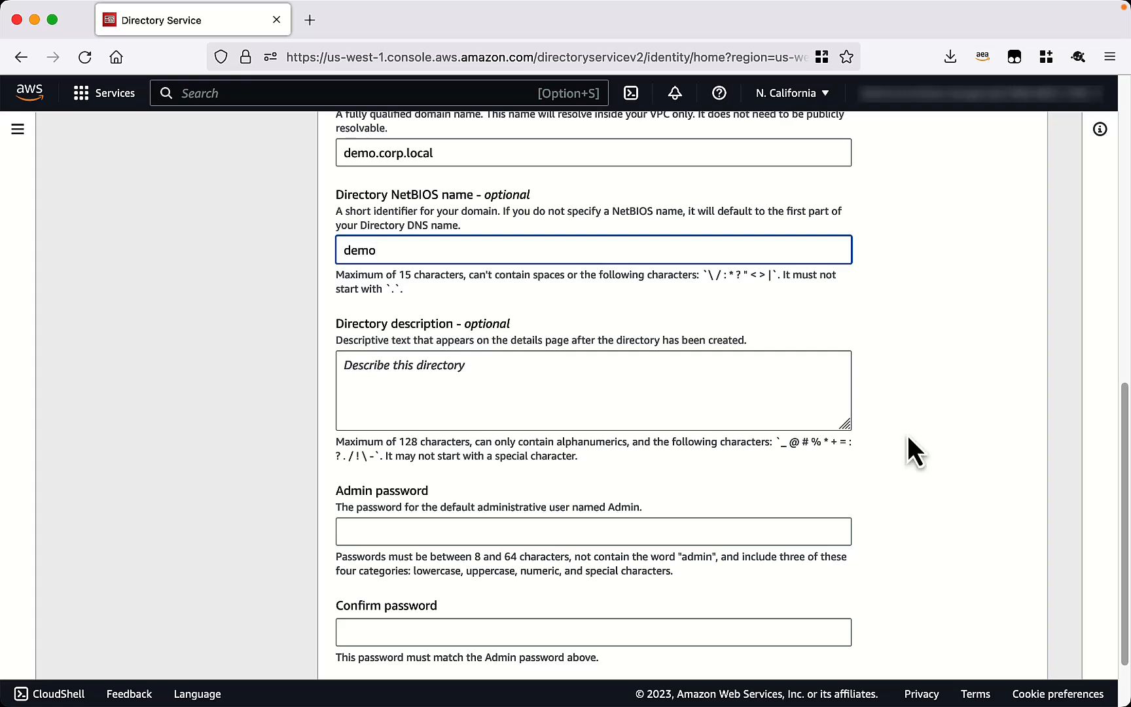
pyautogui.click(741, 529)
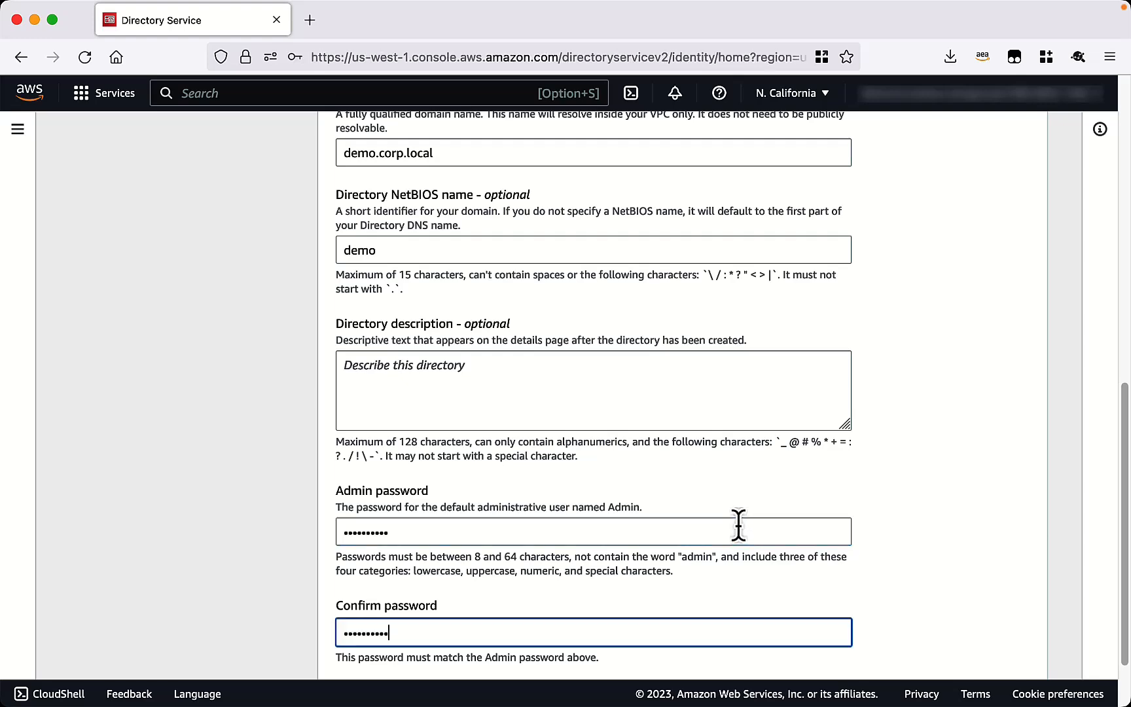
# On the networking step, choose the us-west-1b and us-west-1c subnets, dismissing the browser's save-login prompt.
pyautogui.scroll(-2, 949, 590)
pyautogui.click(1005, 650)
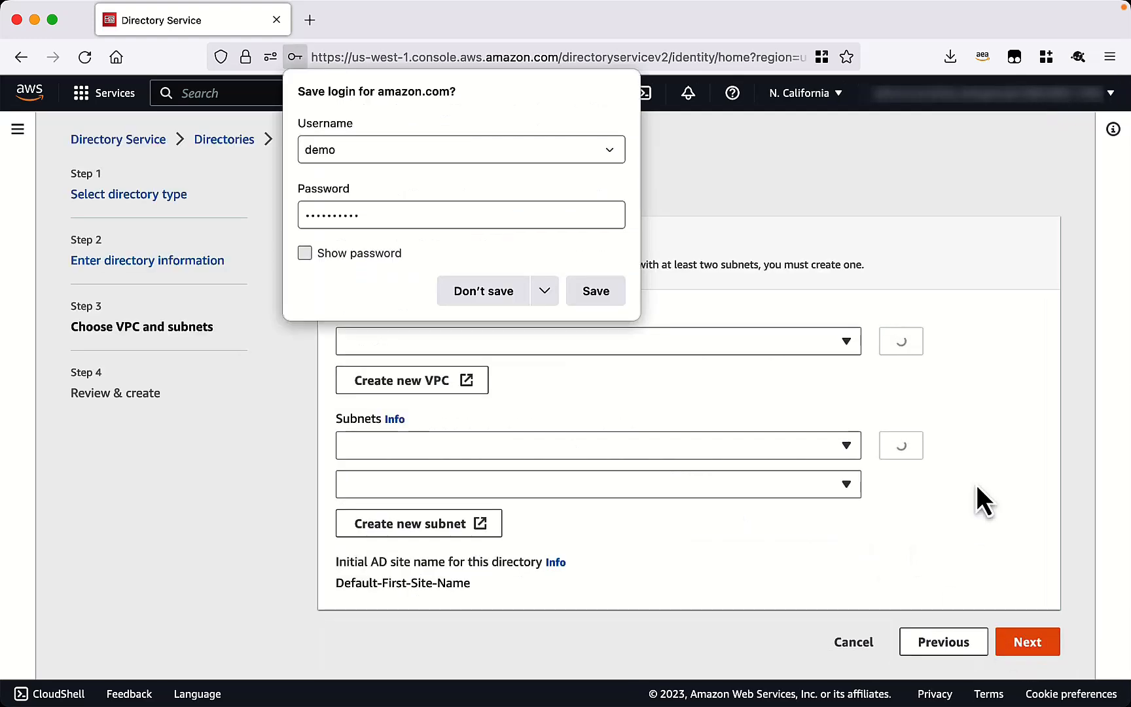
pyautogui.click(490, 288)
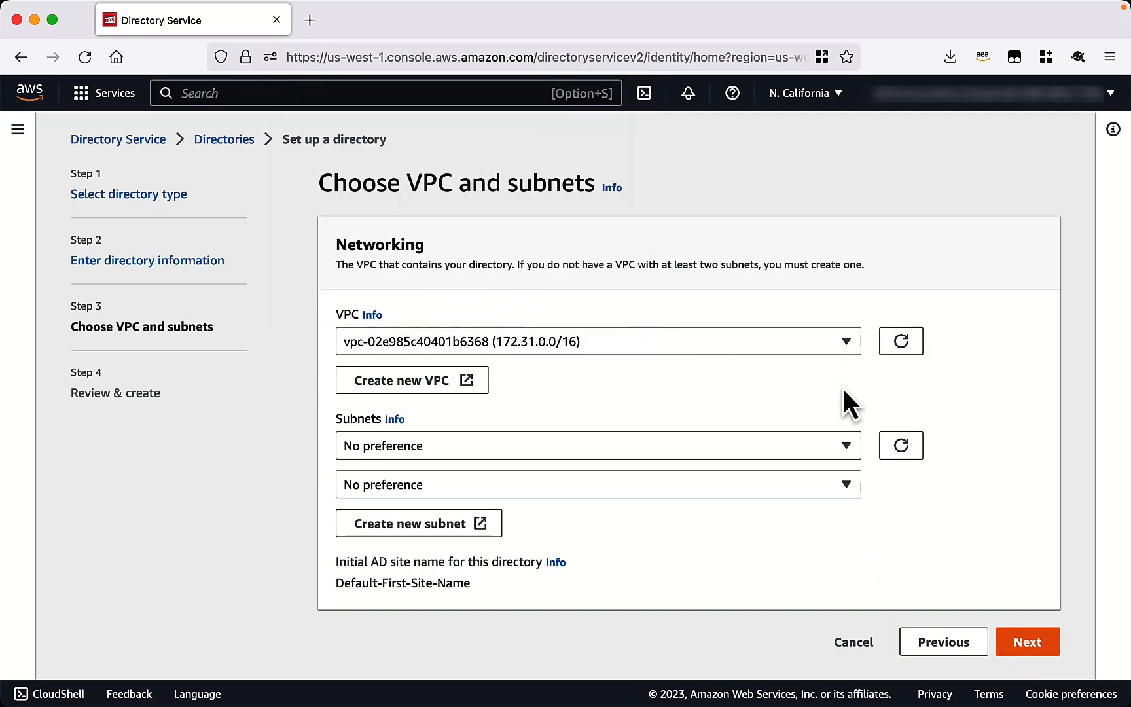
pyautogui.click(848, 448)
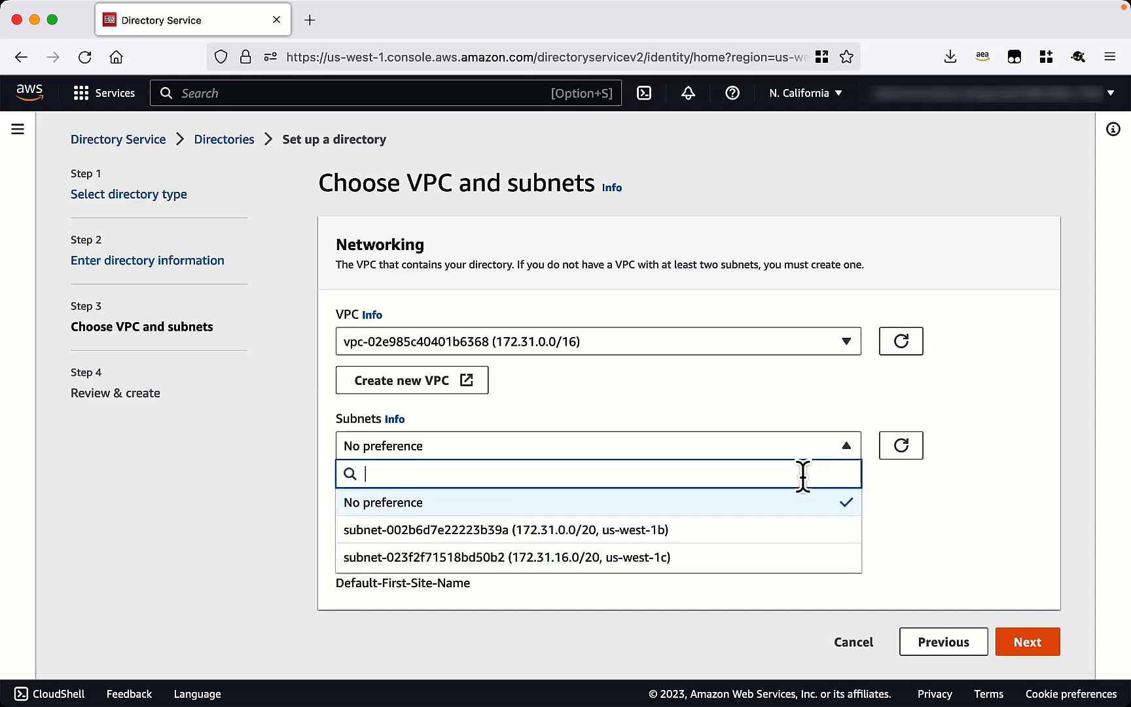
pyautogui.click(766, 532)
pyautogui.click(848, 486)
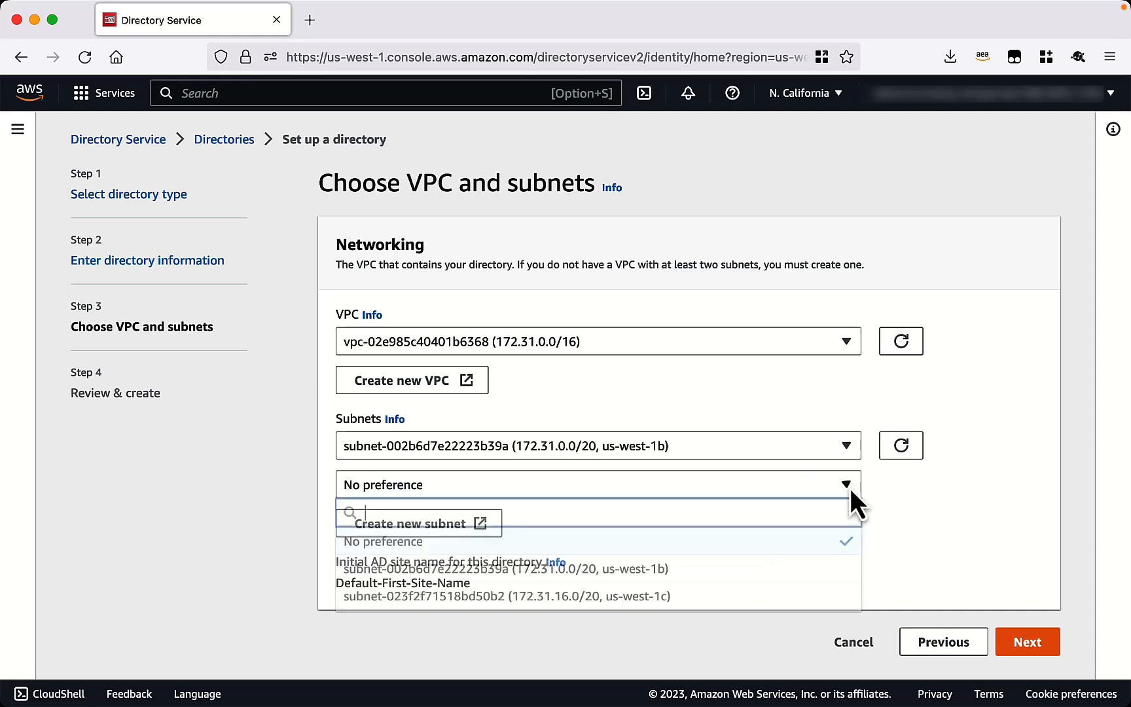
pyautogui.click(796, 597)
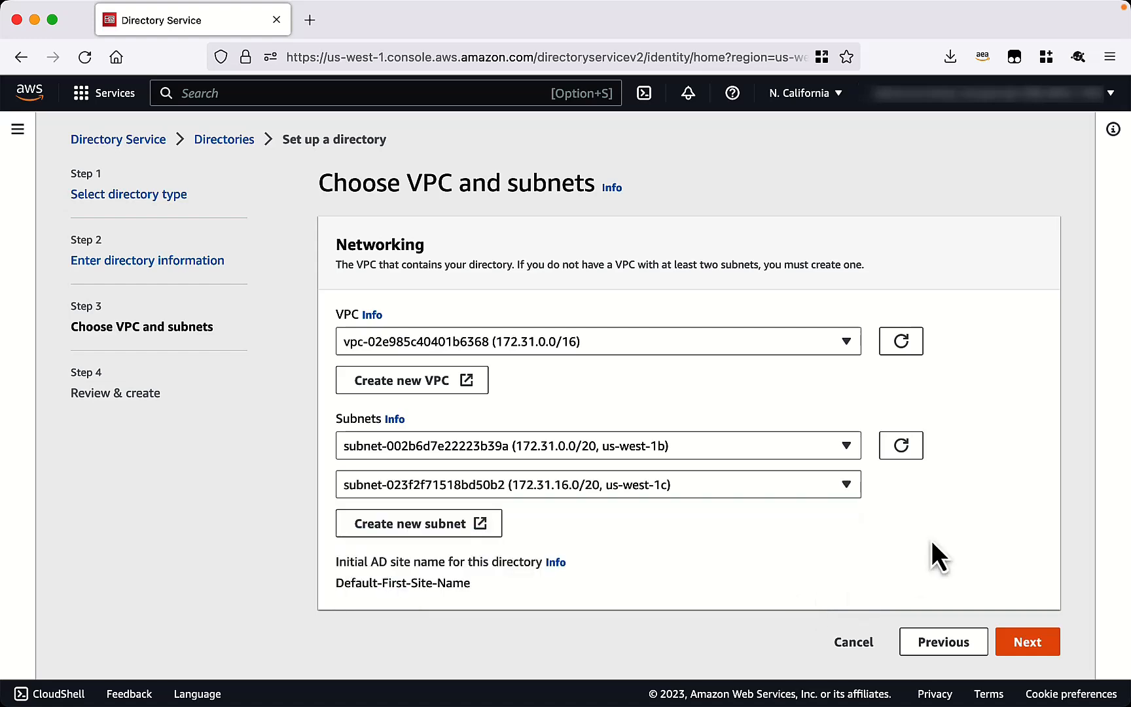
# Review the settings and create the demo.corp.local directory.
pyautogui.click(1039, 648)
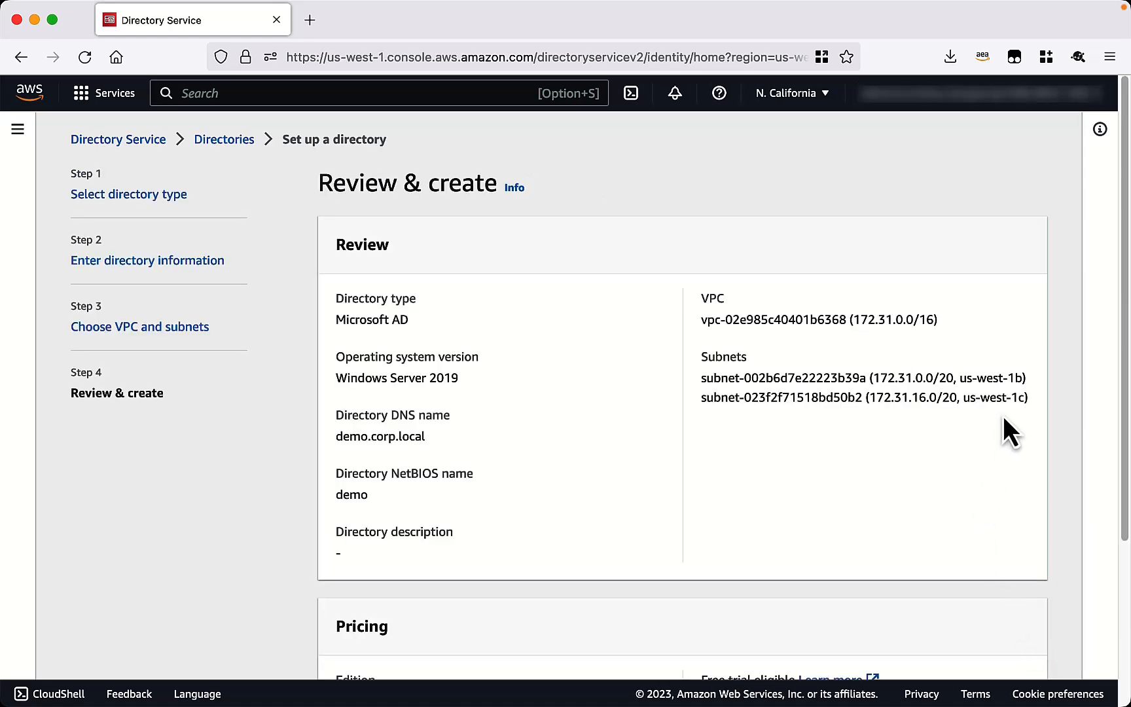
pyautogui.scroll(-5, 1009, 426)
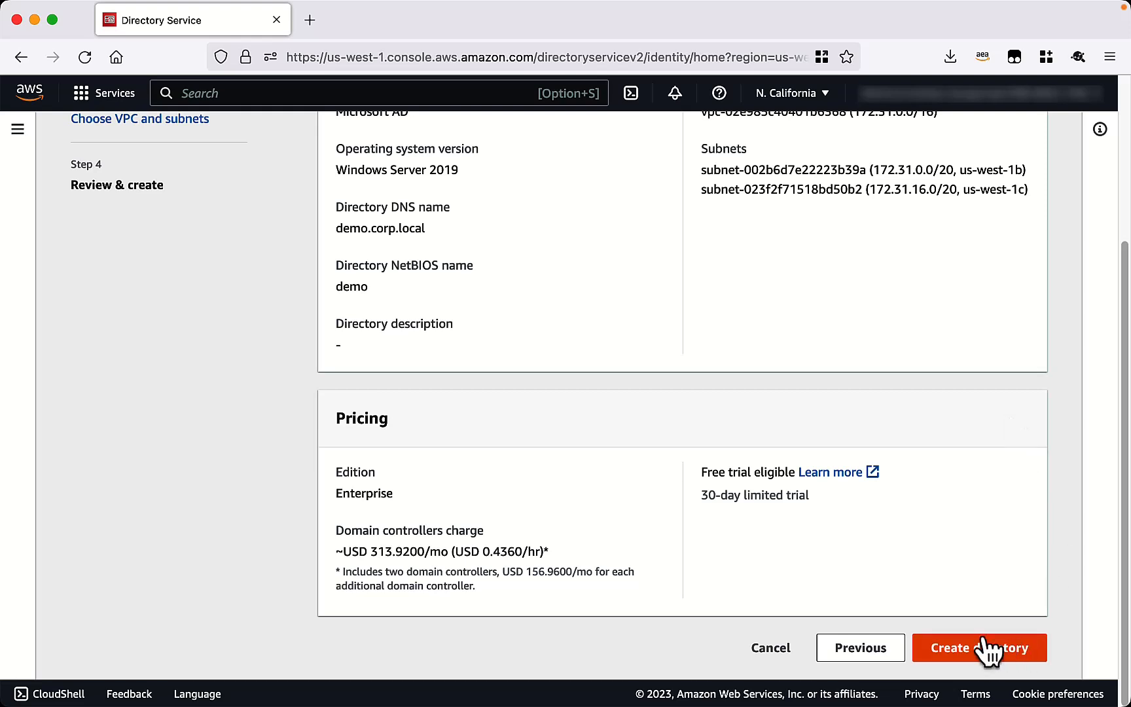
pyautogui.click(988, 649)
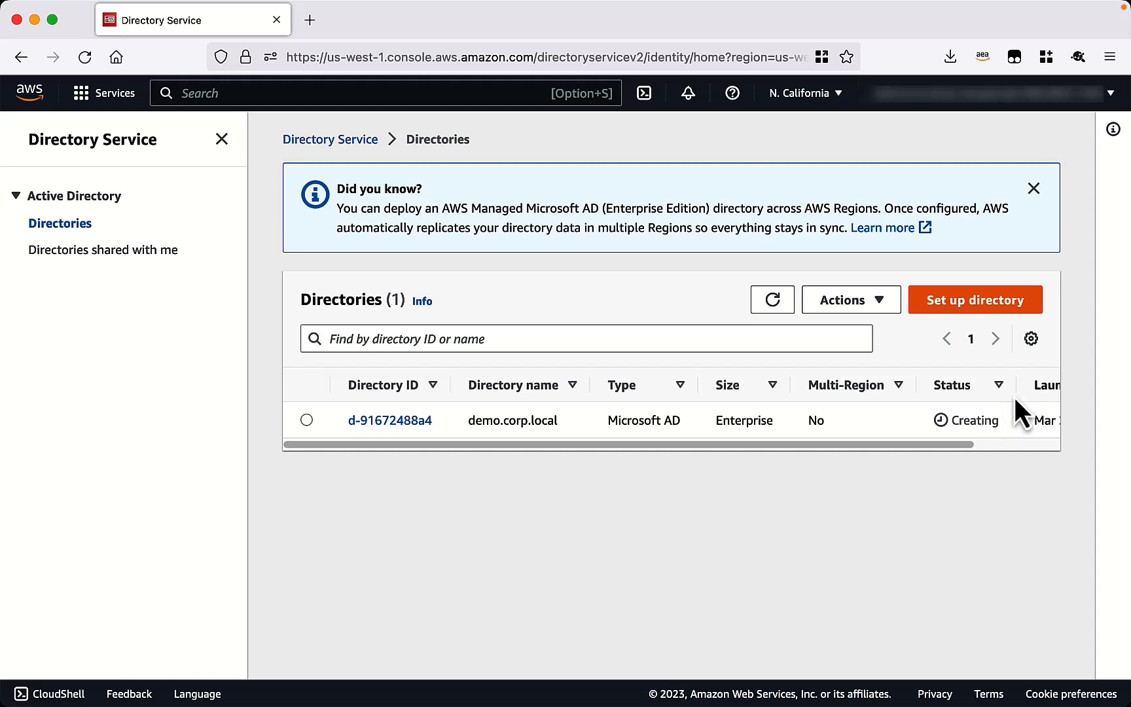
# Switch to US West (Oregon) and open Add Region for directory d-92675a84ee.
pyautogui.click(839, 97)
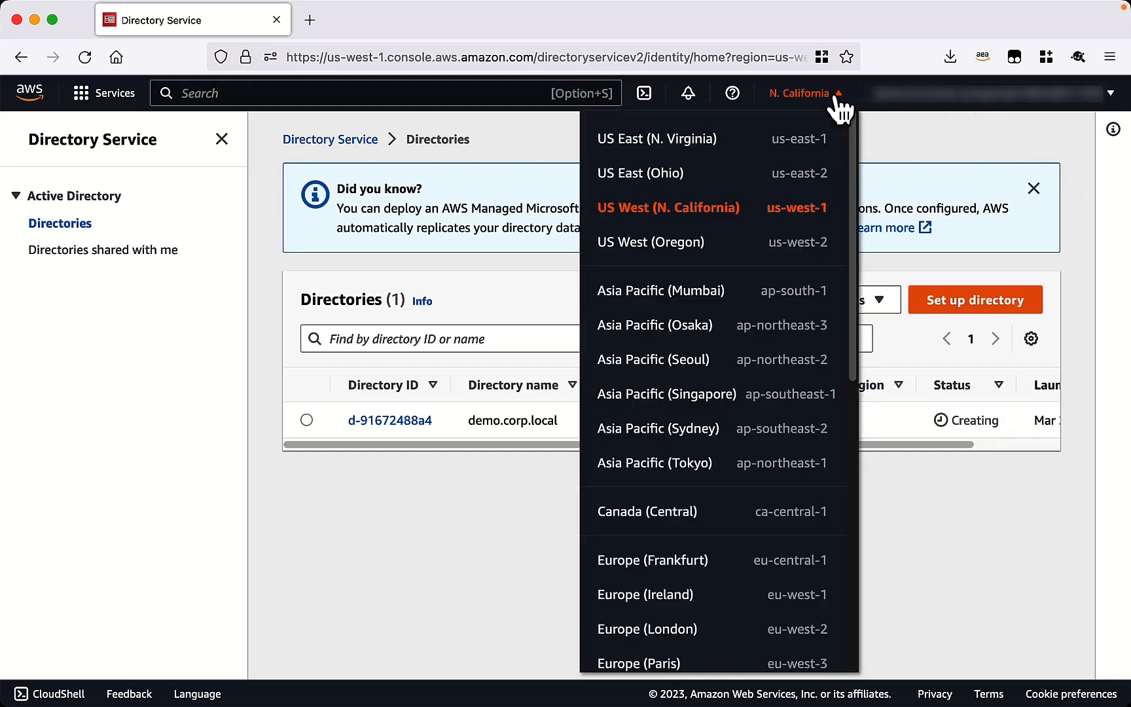
pyautogui.click(692, 246)
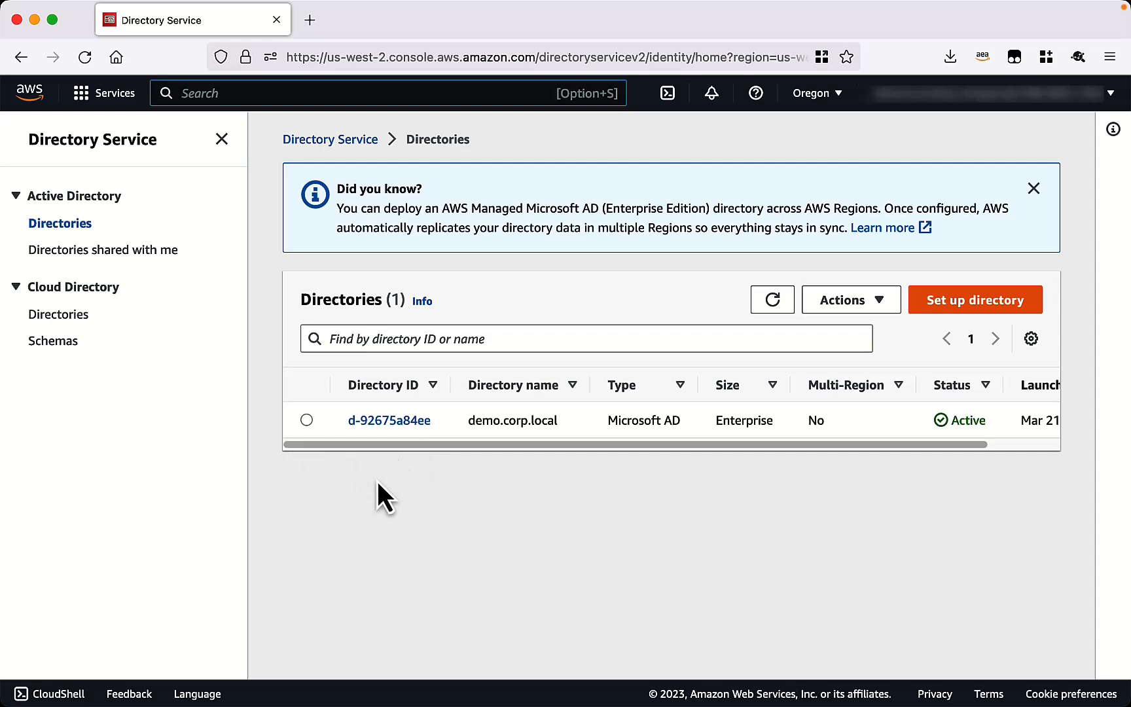
pyautogui.click(385, 423)
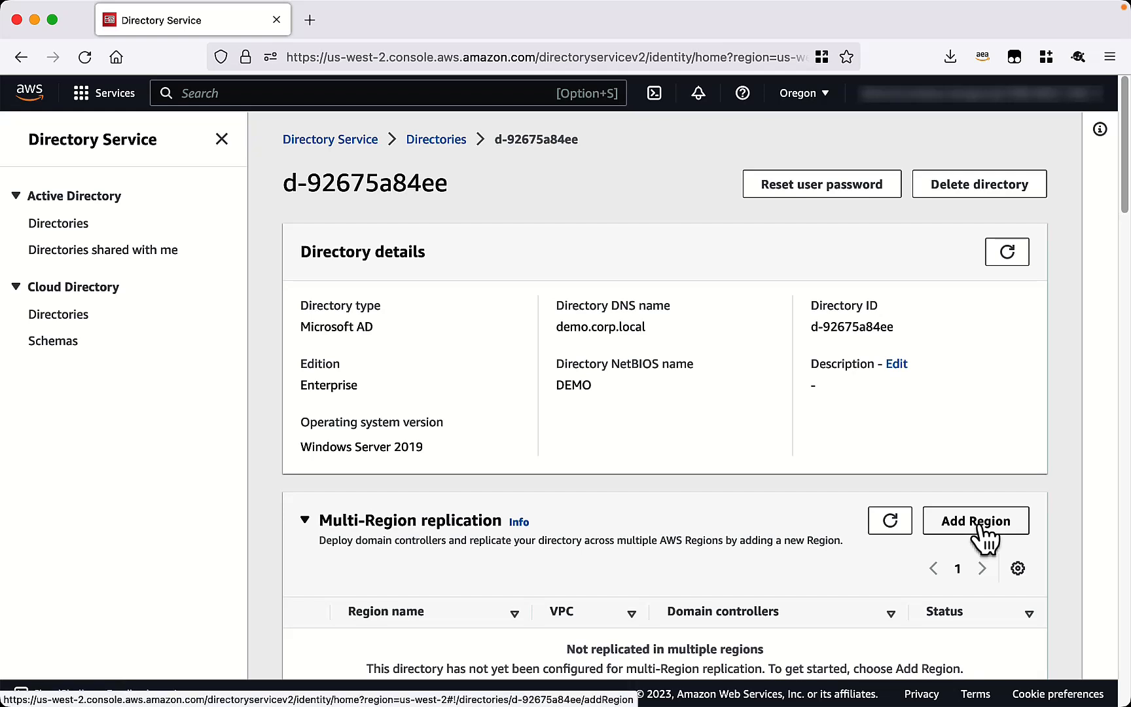
pyautogui.click(982, 533)
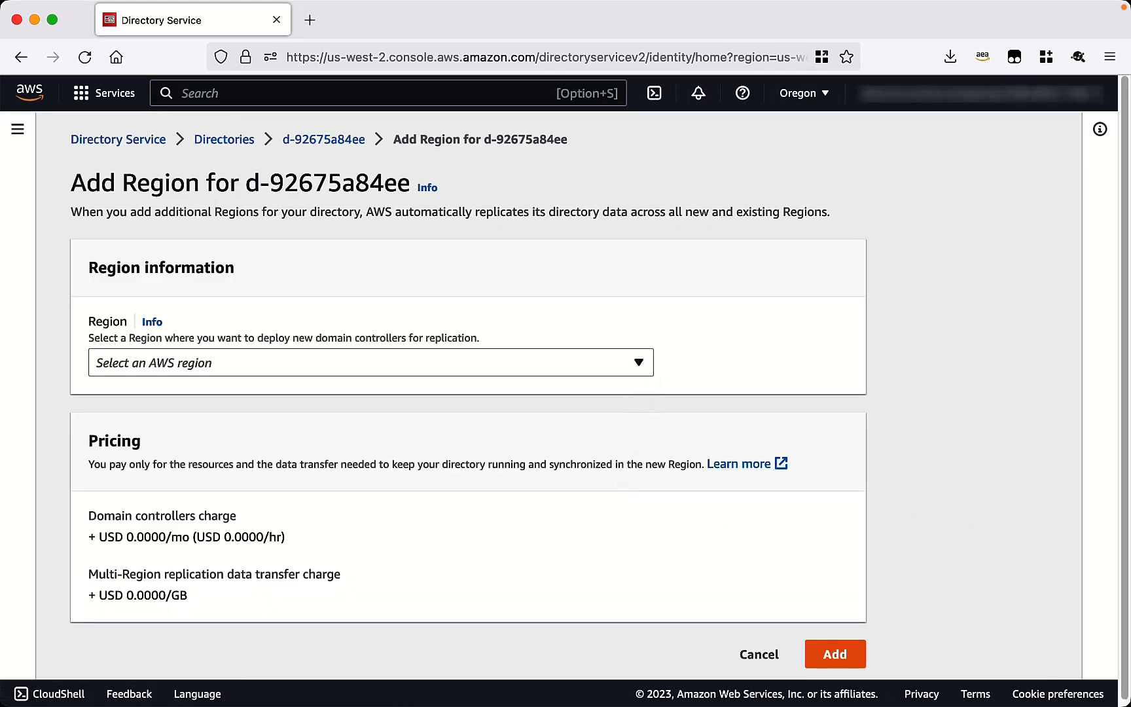
# Choose US East (Ohio) as the replication region with the 10.2.0.0/16 VPC.
pyautogui.click(639, 362)
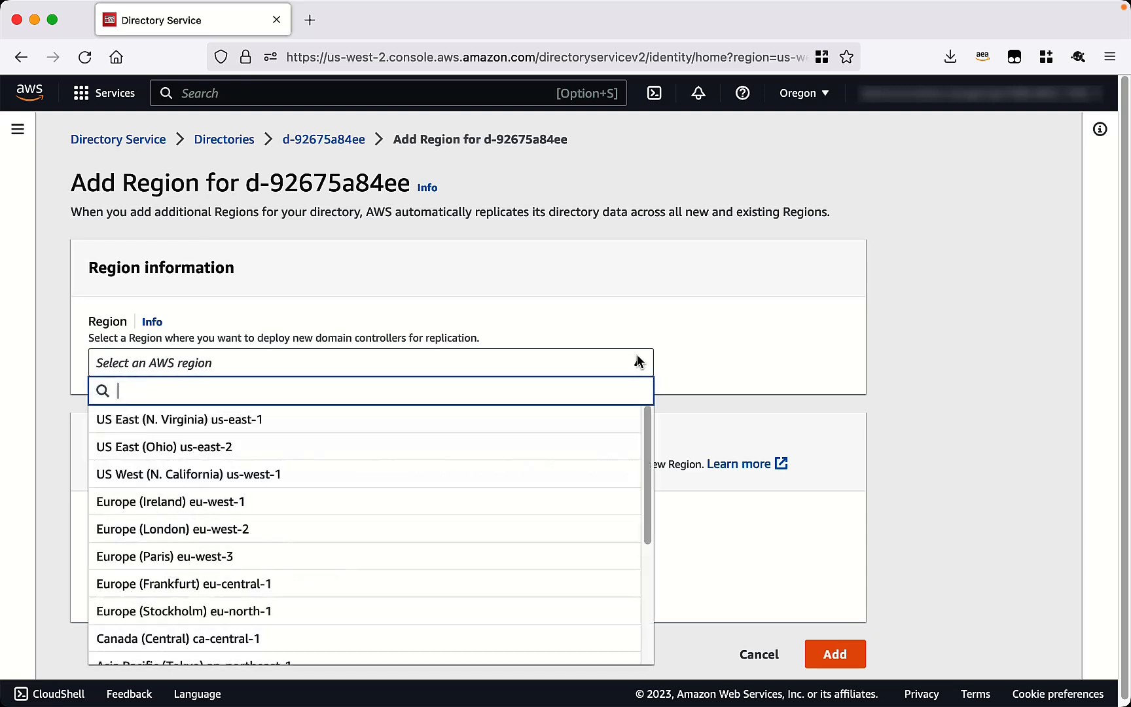
pyautogui.click(432, 450)
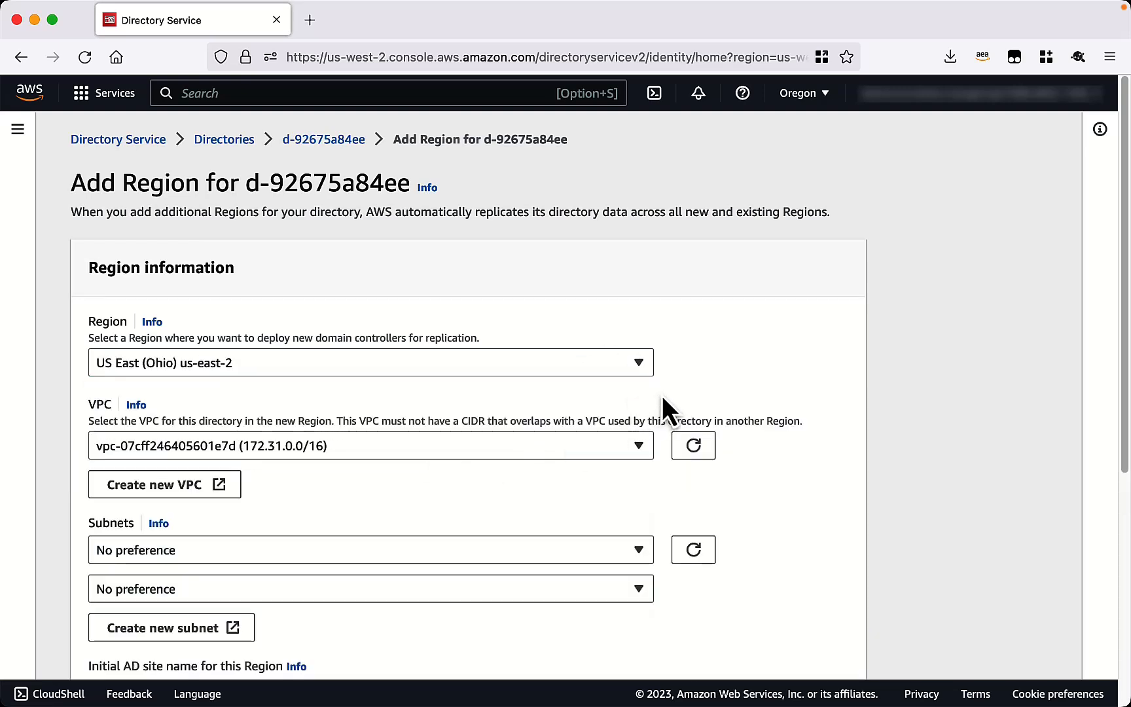
pyautogui.scroll(-1, 828, 403)
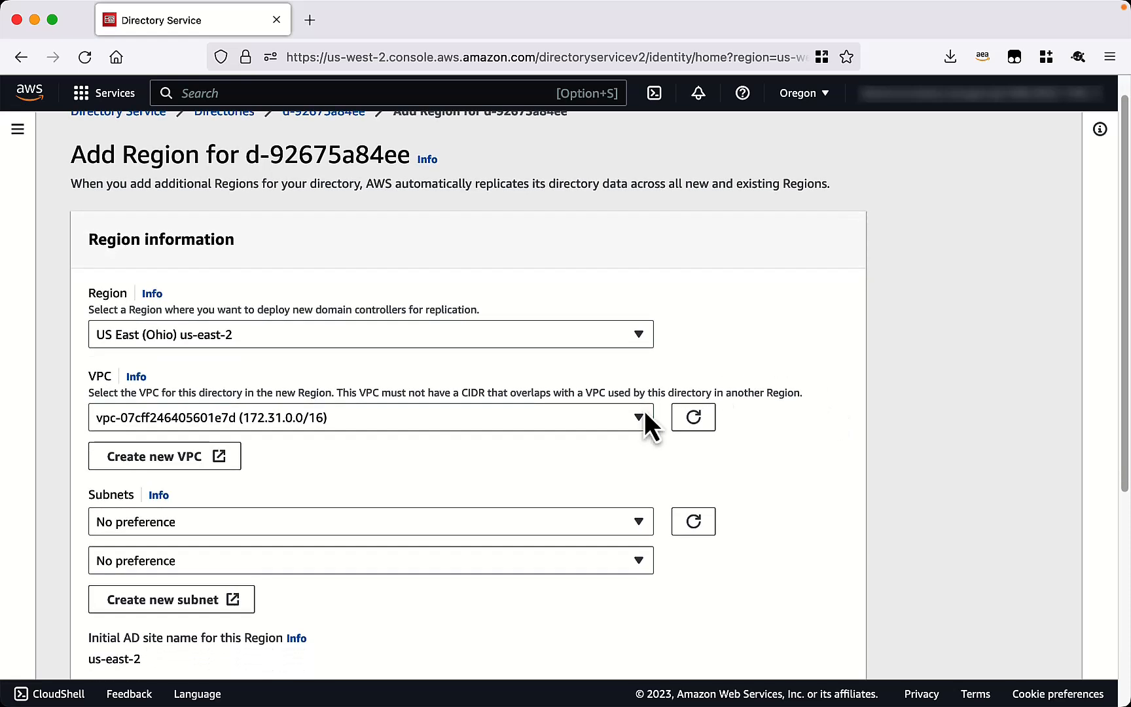
pyautogui.click(639, 417)
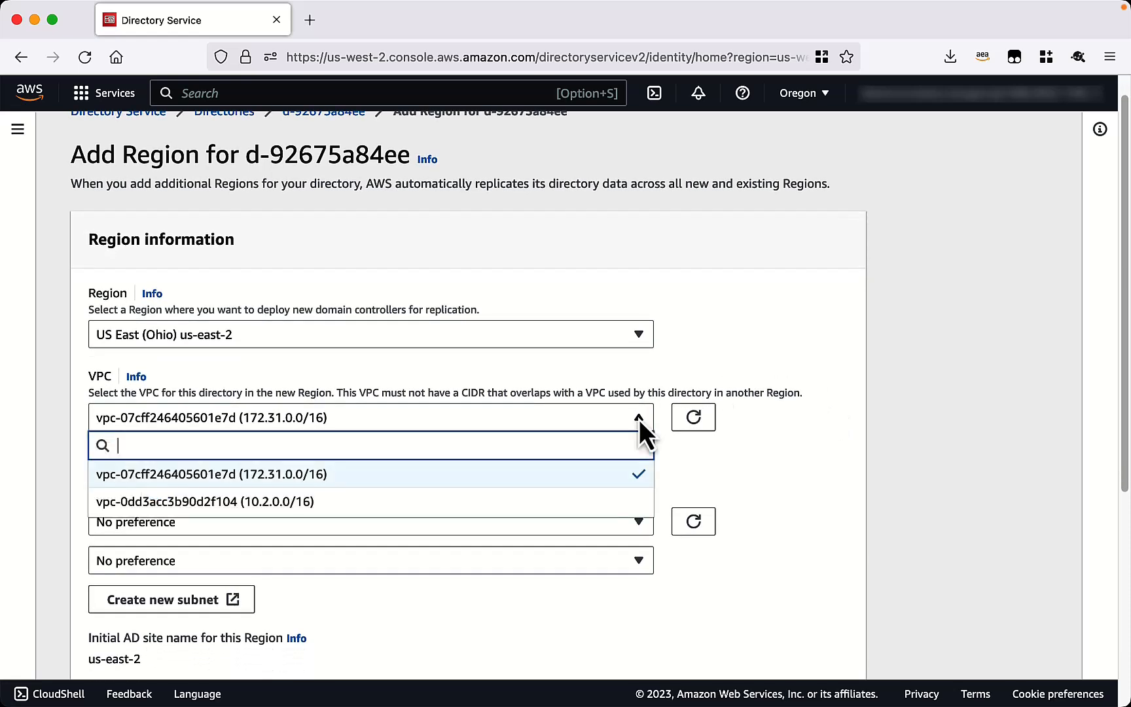
pyautogui.click(452, 502)
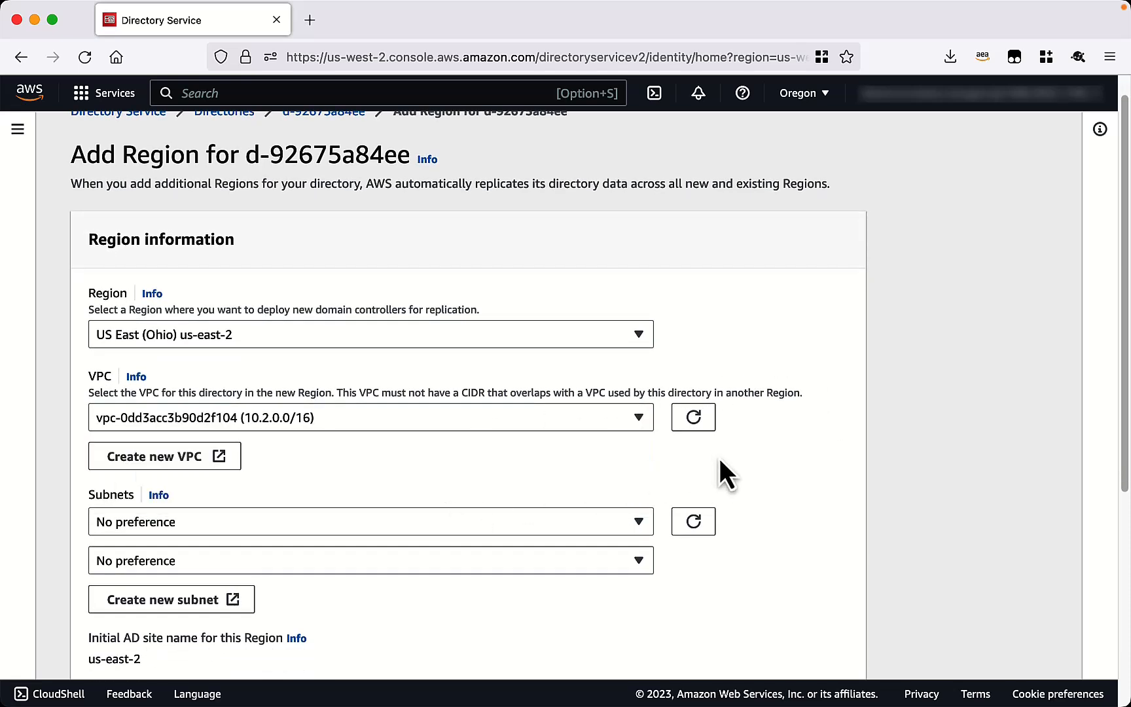
# Select the us-east-2a and us-east-2b subnets and add the region.
pyautogui.click(641, 524)
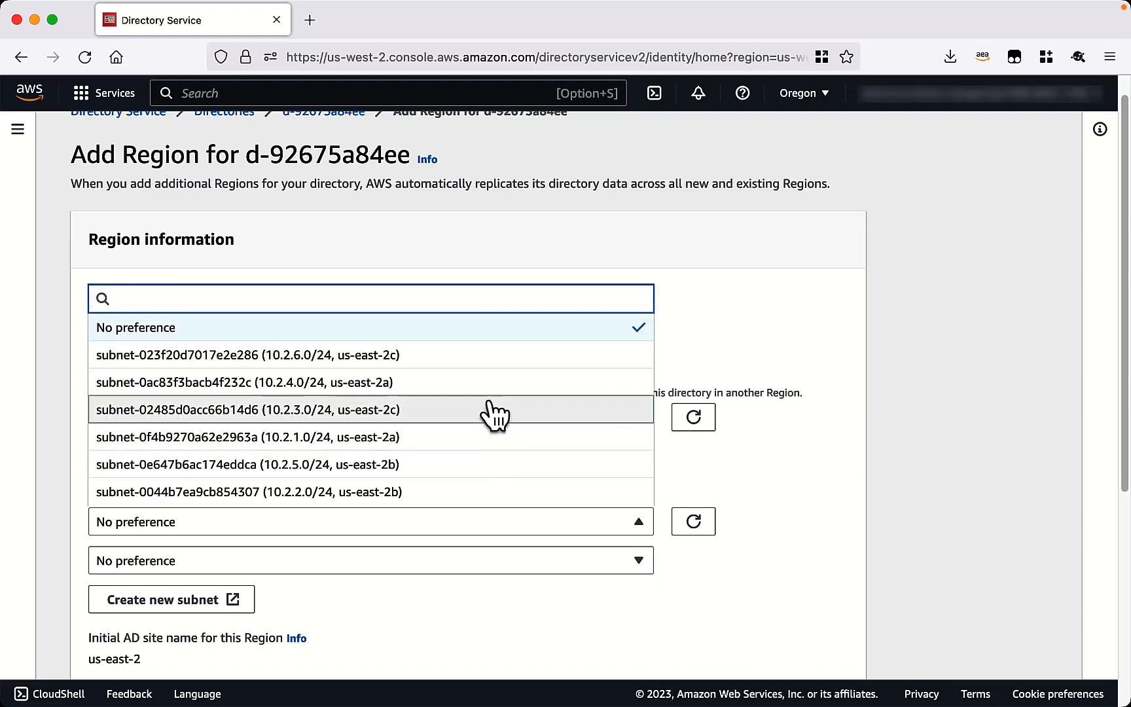
pyautogui.click(498, 396)
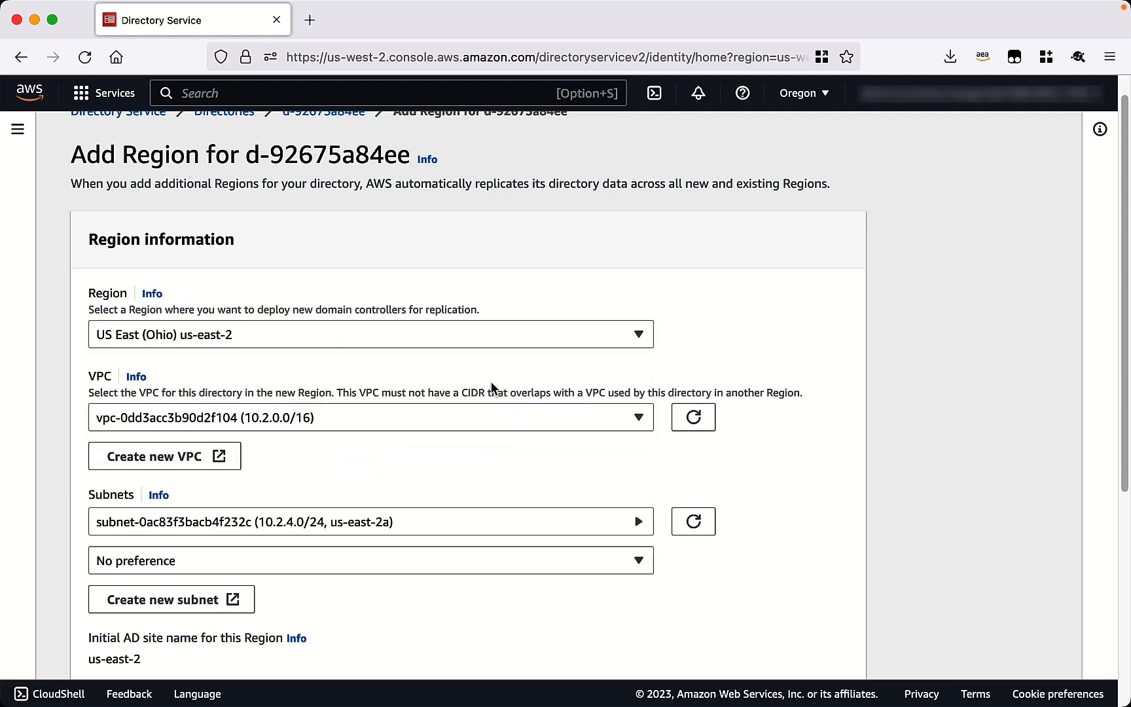
pyautogui.click(643, 564)
pyautogui.click(507, 503)
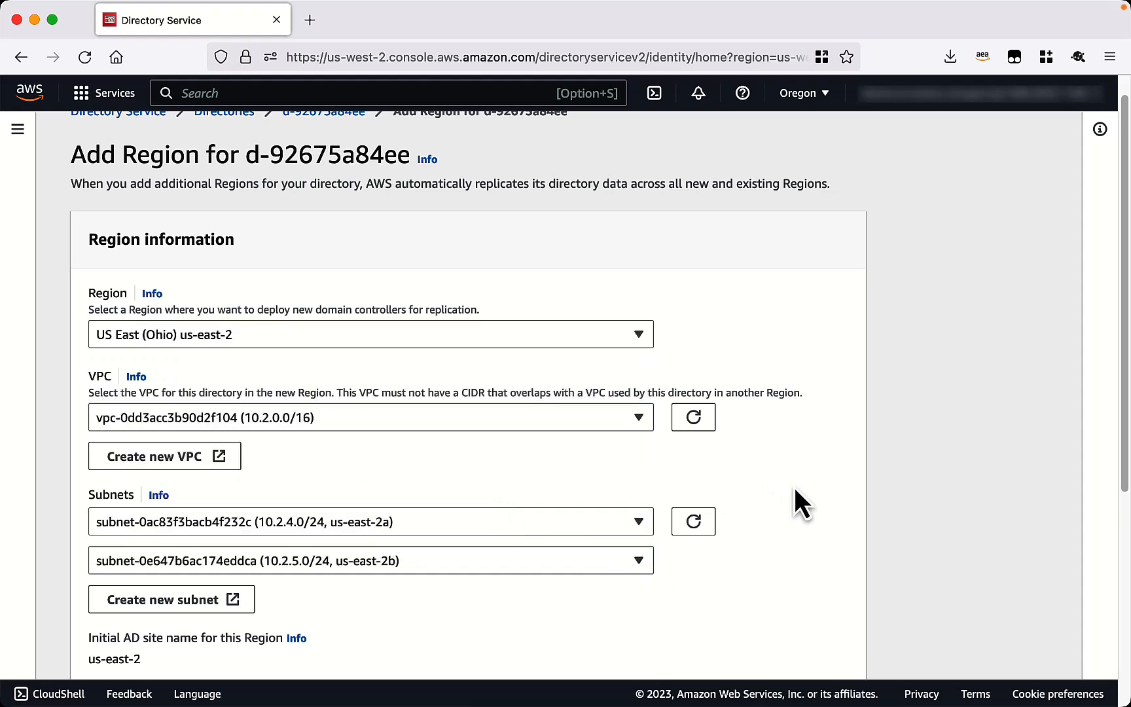
pyautogui.scroll(-5, 795, 489)
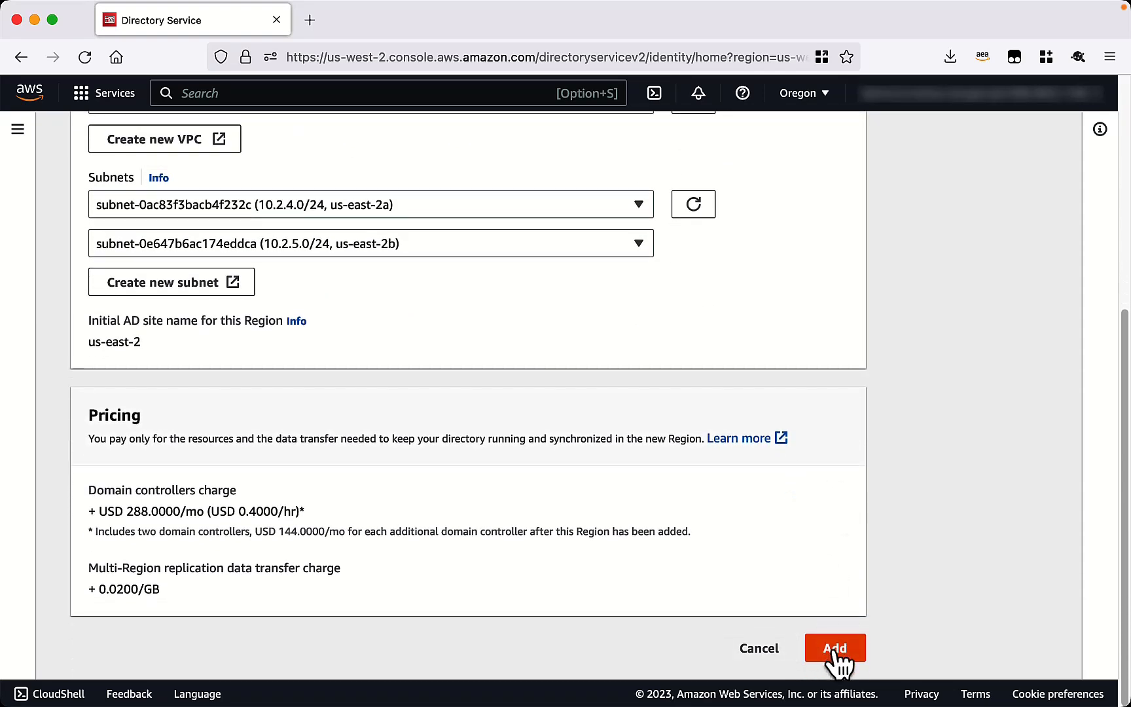
pyautogui.click(837, 649)
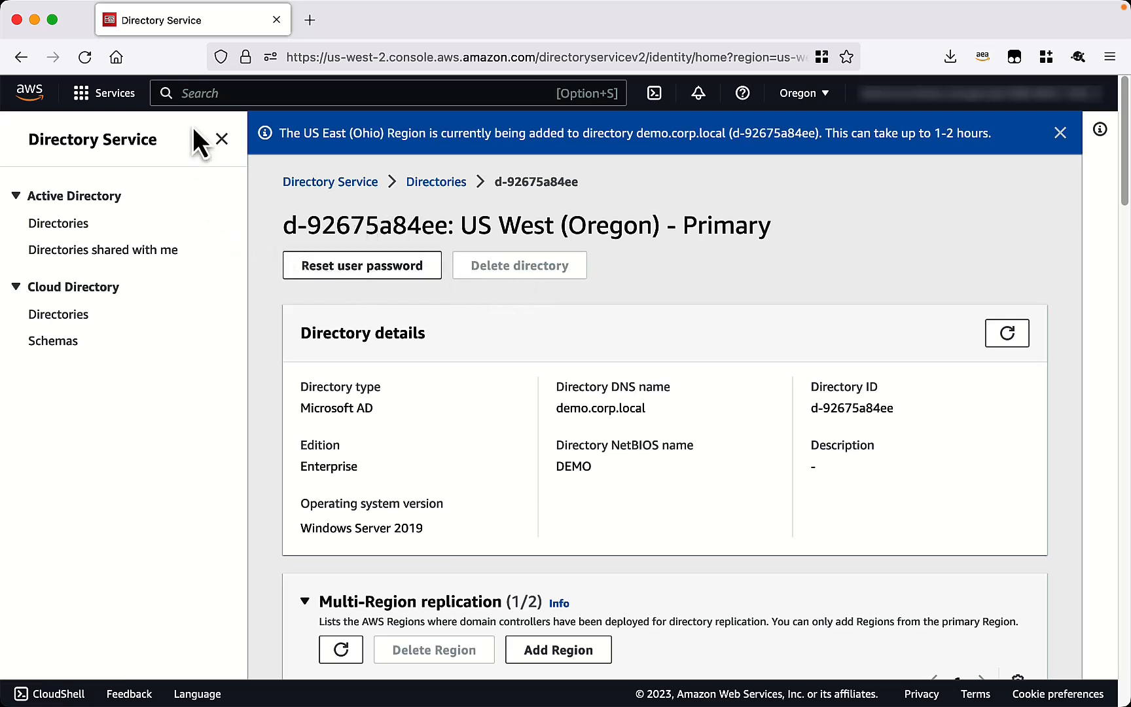
# Go to the EC2 console and start the Launch instance wizard.
pyautogui.click(365, 93)
pyautogui.write('ec2')
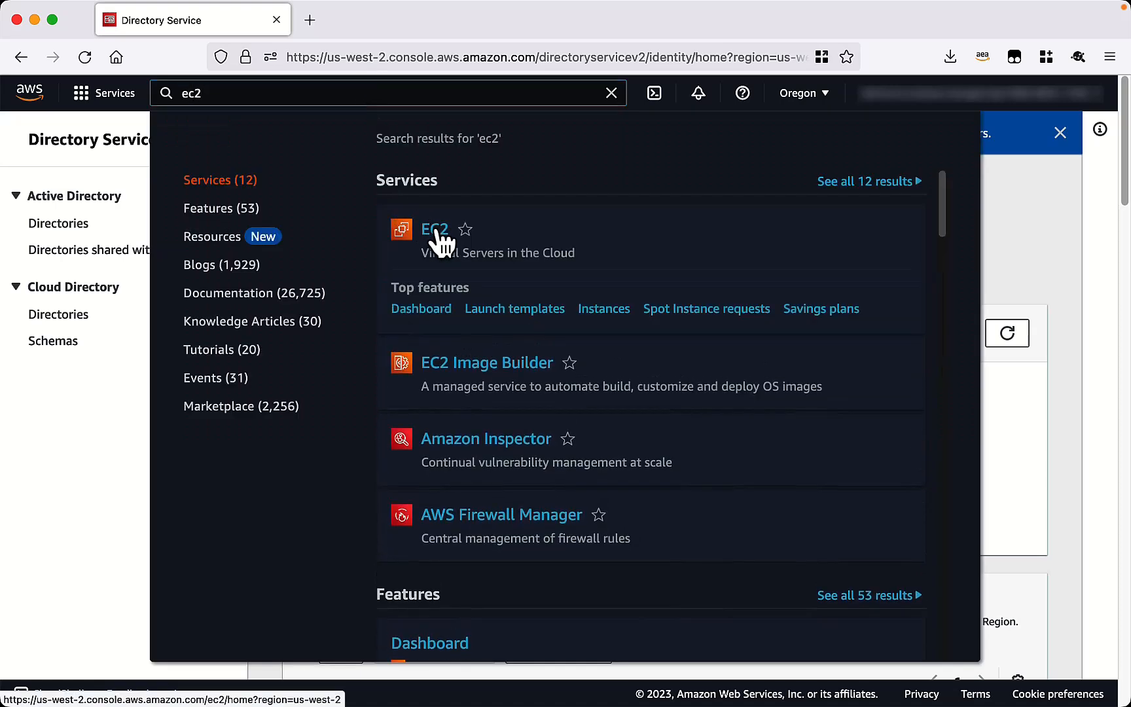
pyautogui.click(437, 236)
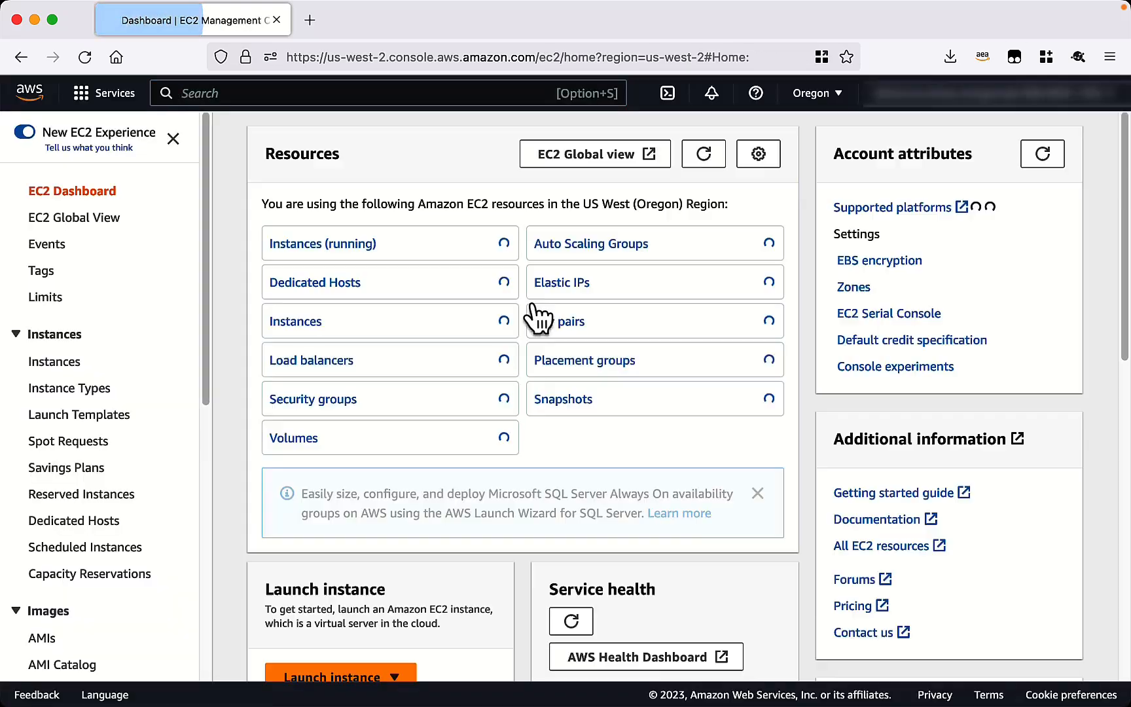
pyautogui.scroll(-5, 498, 413)
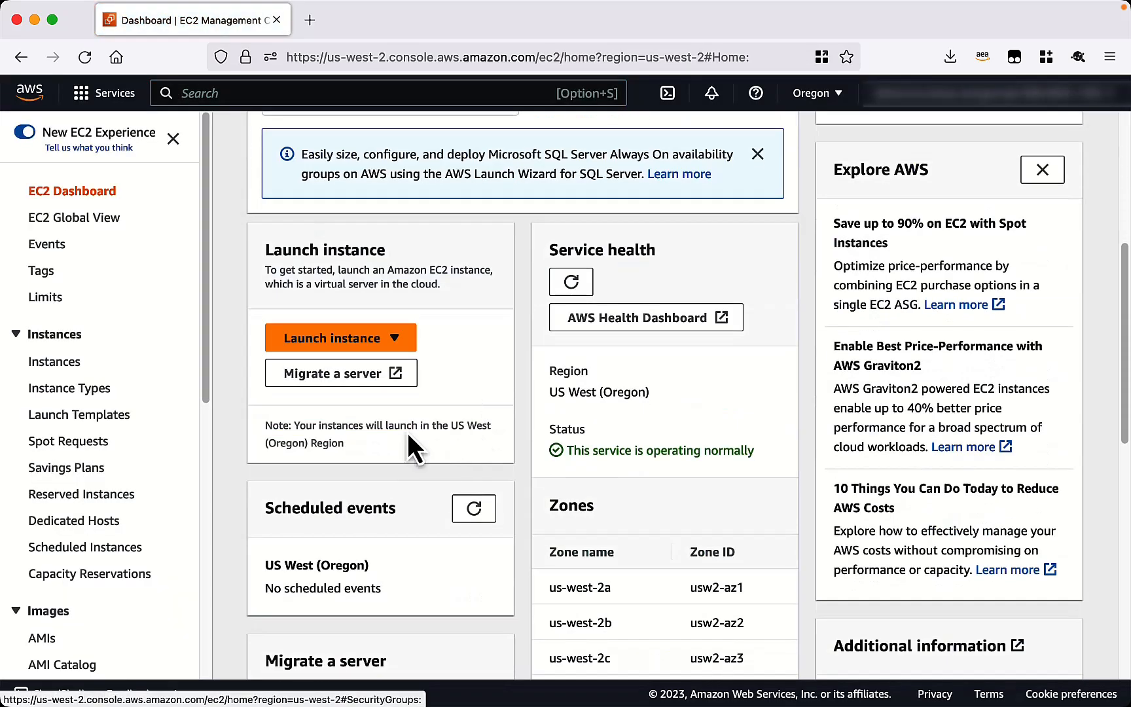
pyautogui.click(348, 350)
pyautogui.click(345, 366)
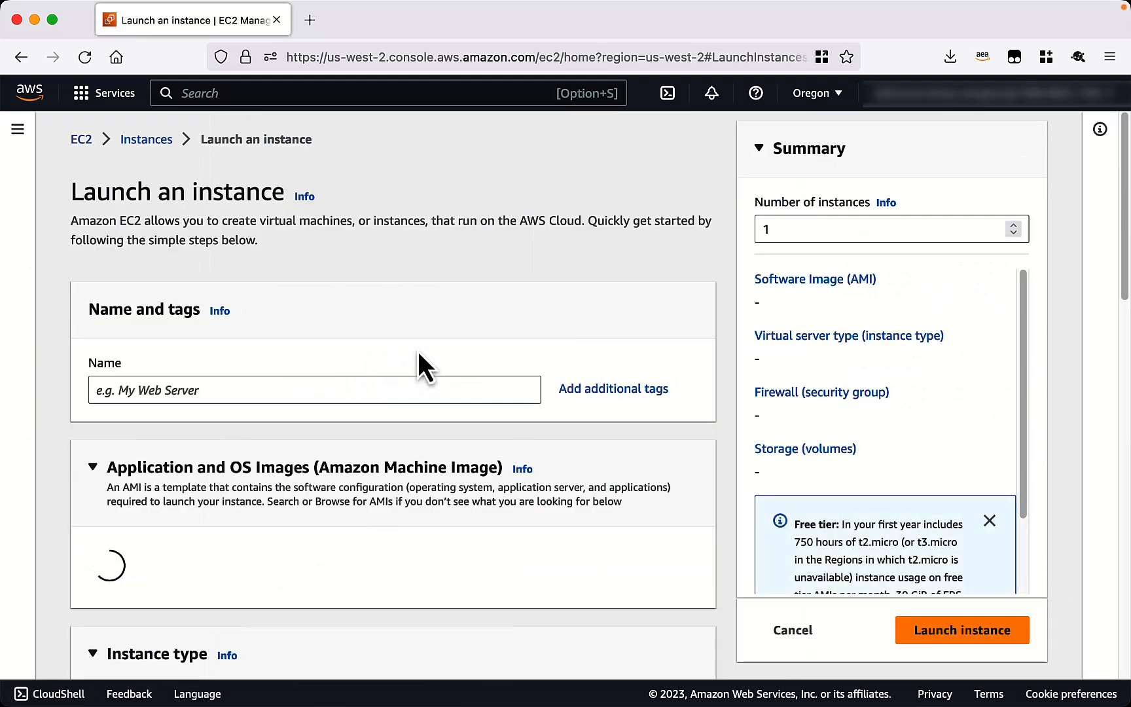
# Name the instance Example-Windows-EC2 and select the Windows Quick Start AMI.
pyautogui.click(356, 385)
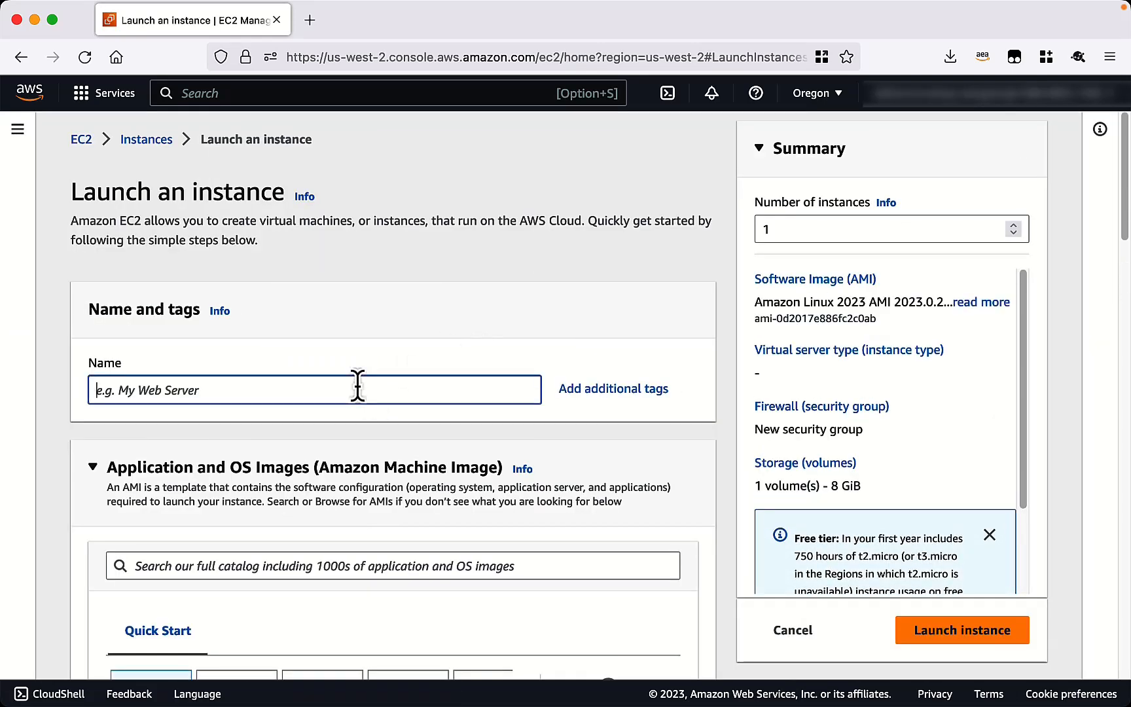
pyautogui.write('Example-W')
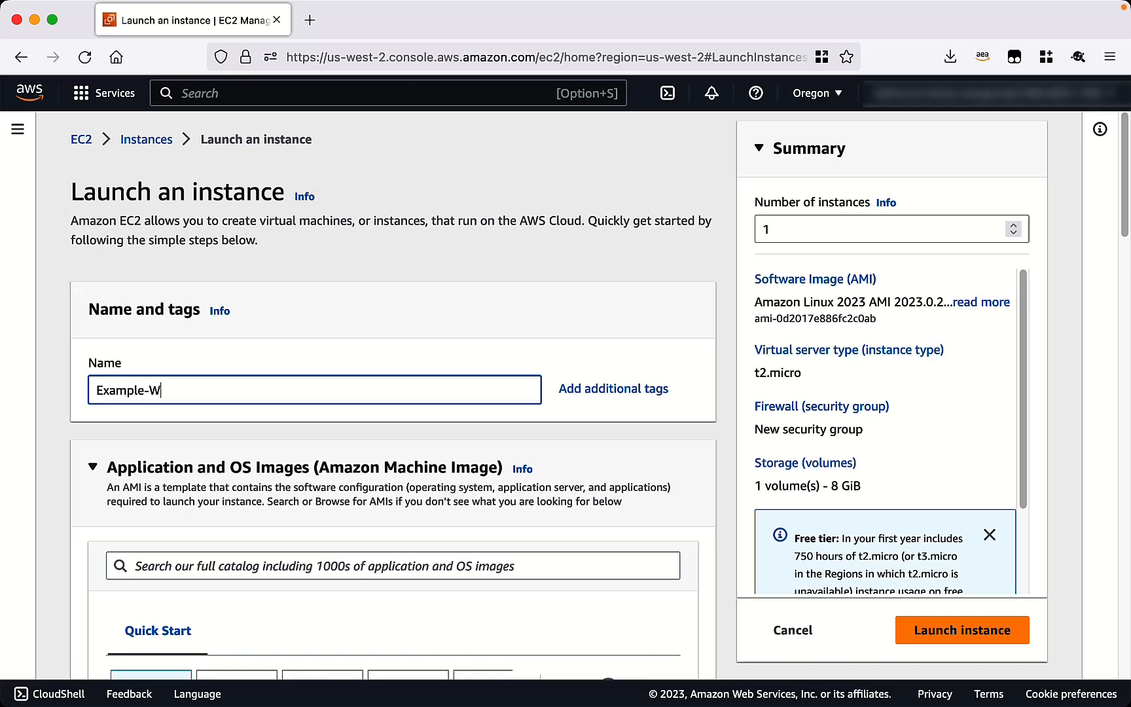
pyautogui.write('indows-EC2')
pyautogui.scroll(-5, 452, 461)
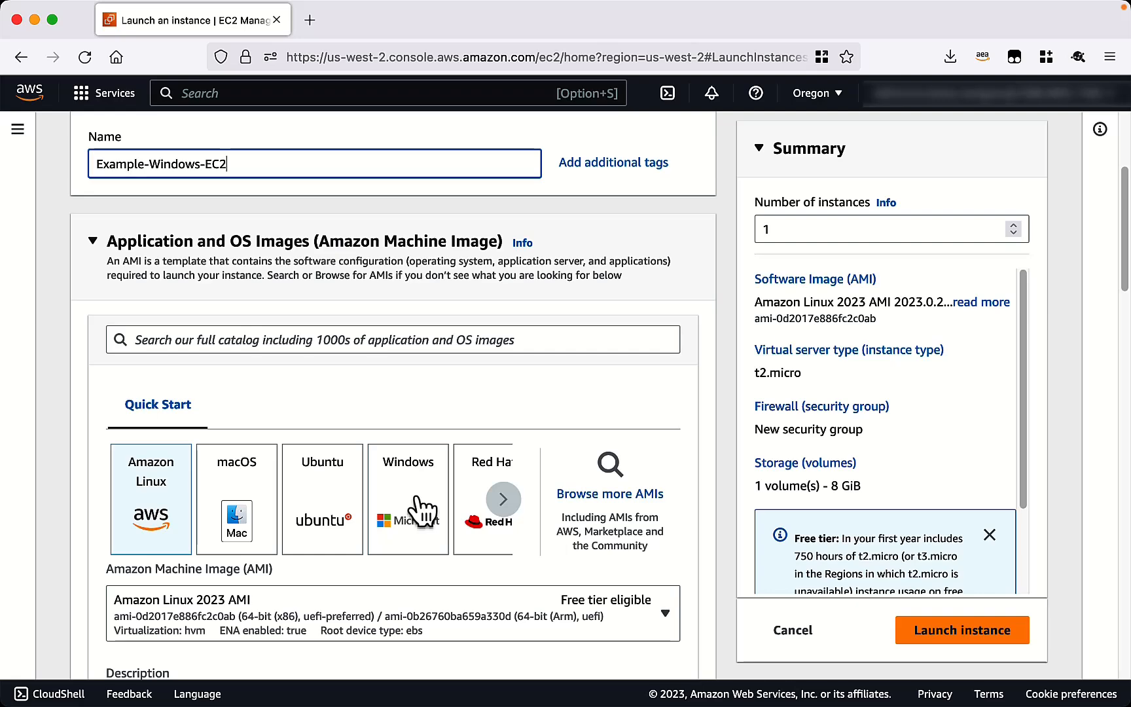
pyautogui.click(417, 501)
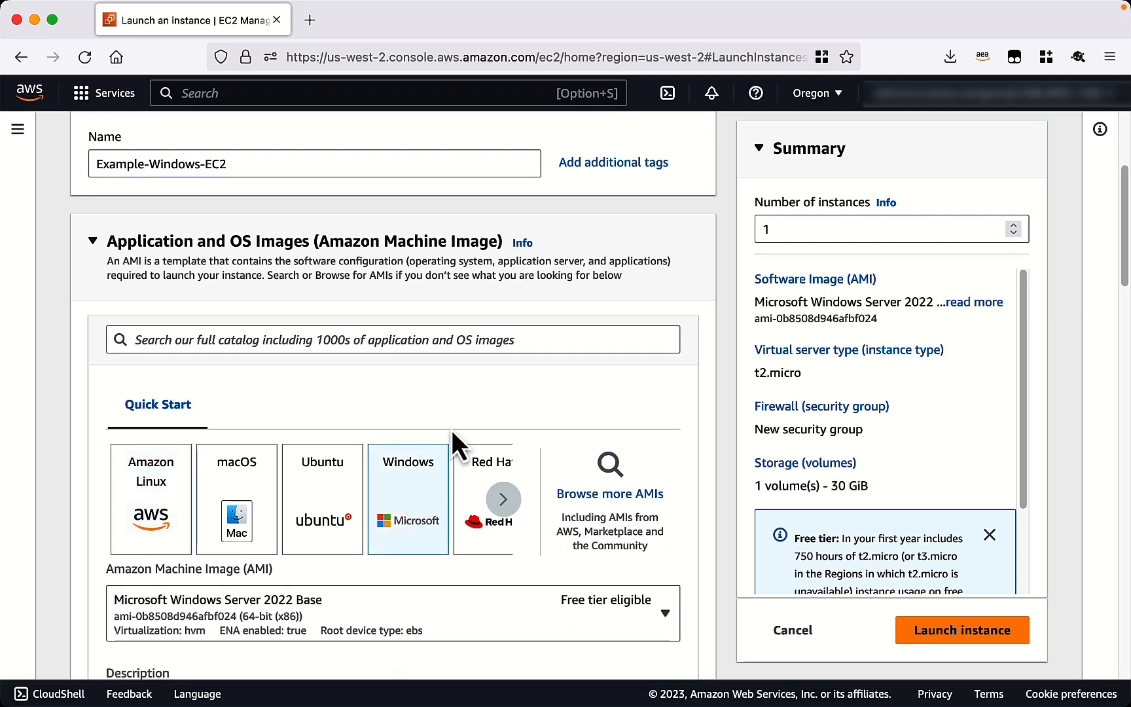
pyautogui.scroll(-10, 484, 389)
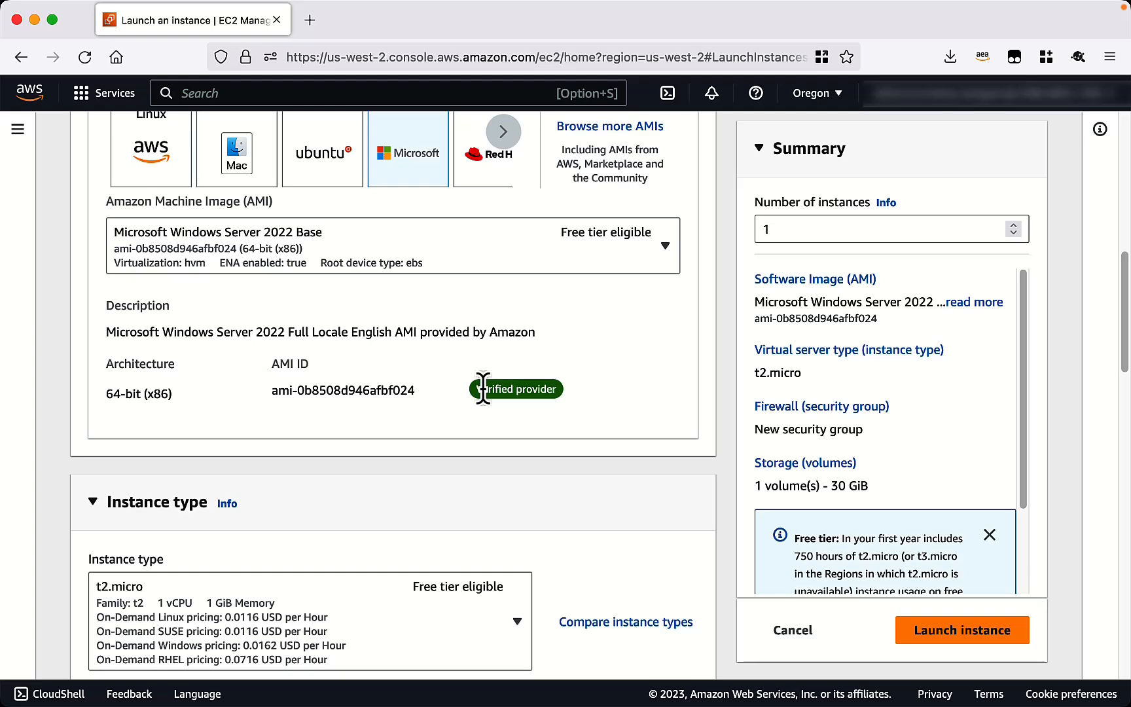
pyautogui.scroll(-2, 483, 389)
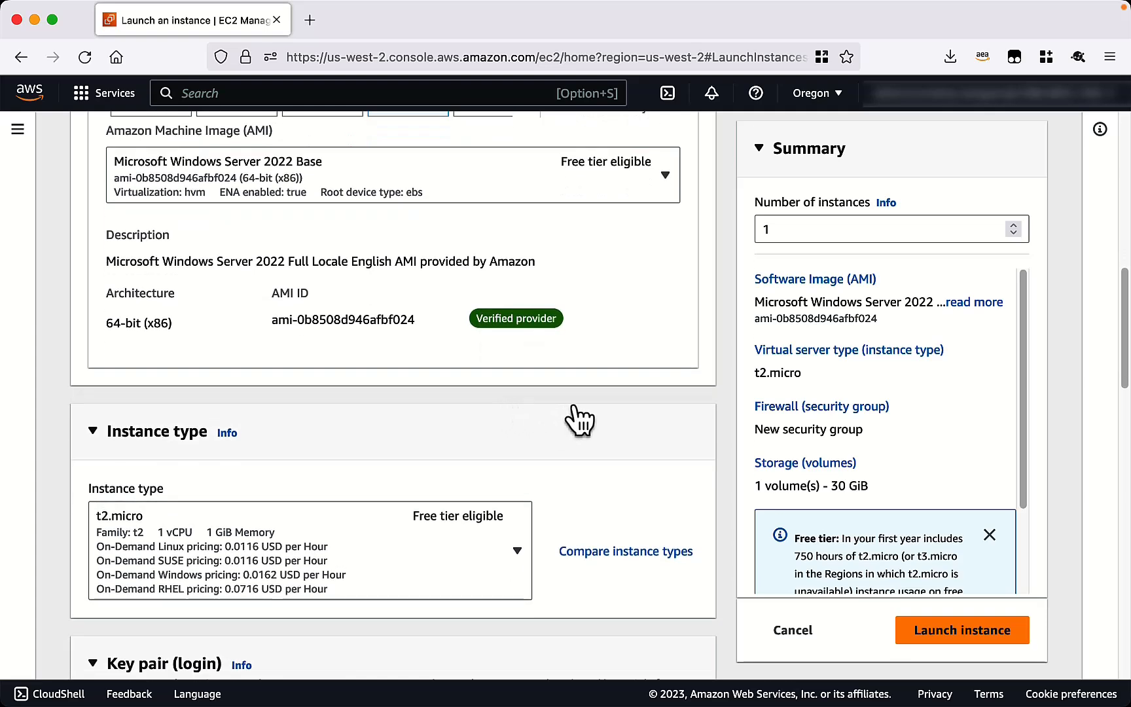
pyautogui.scroll(-6, 581, 417)
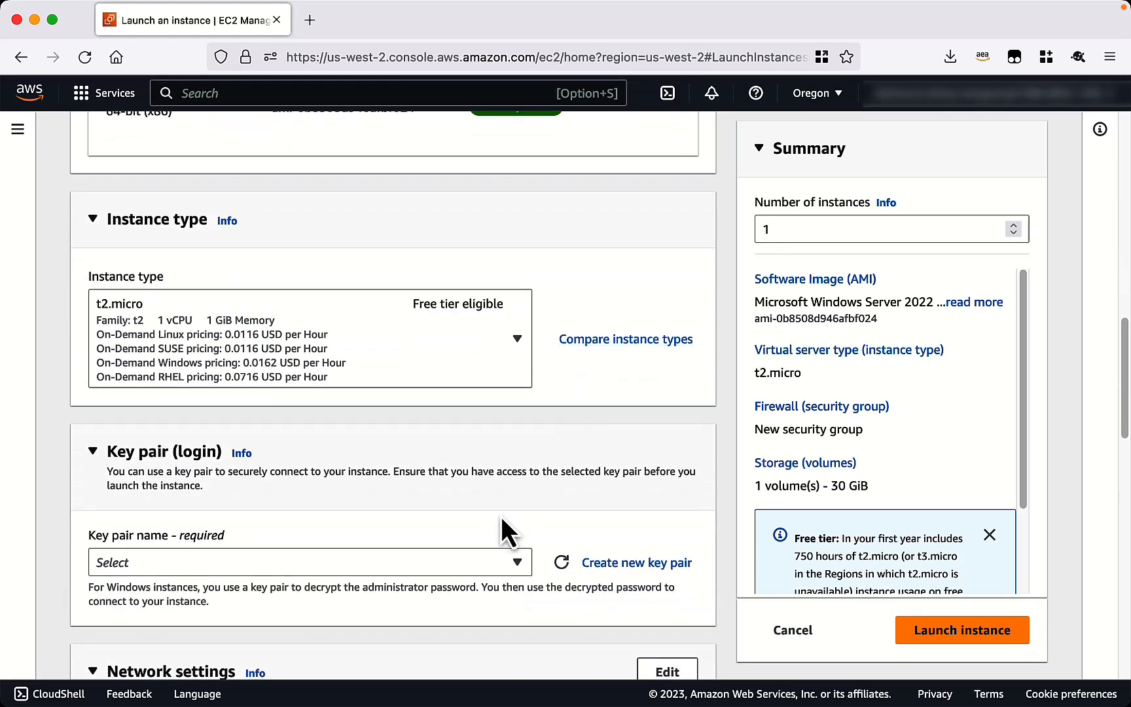
# Use the demo key pair and expand the Advanced details section.
pyautogui.click(519, 562)
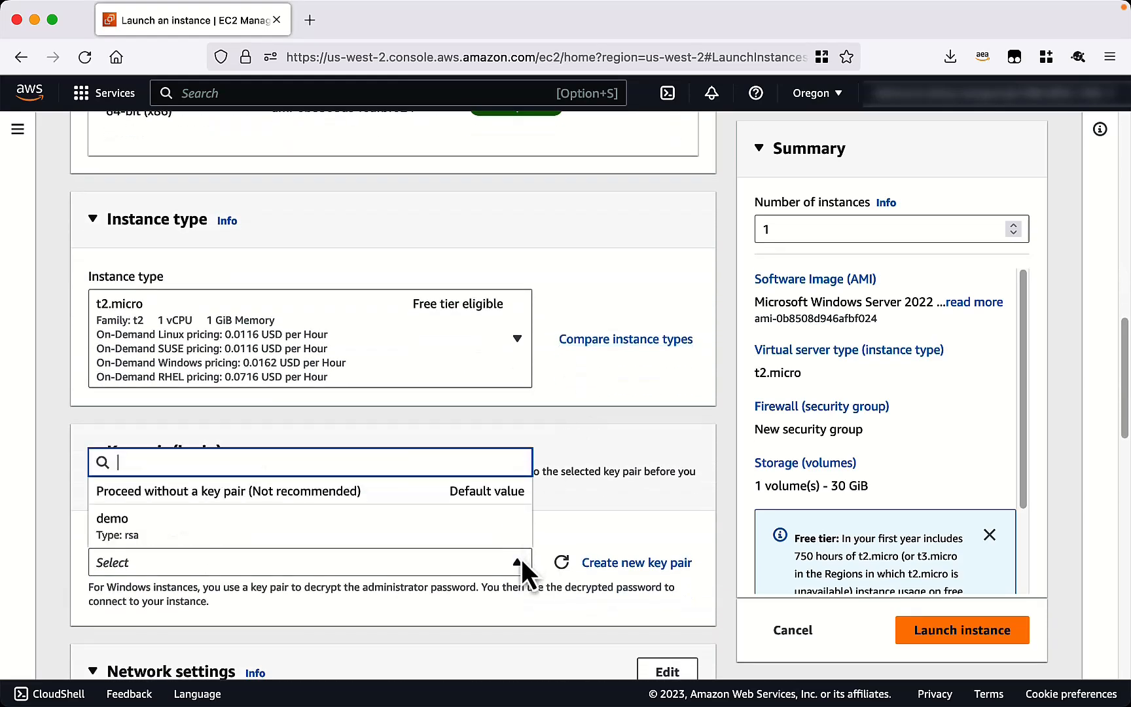
pyautogui.click(384, 530)
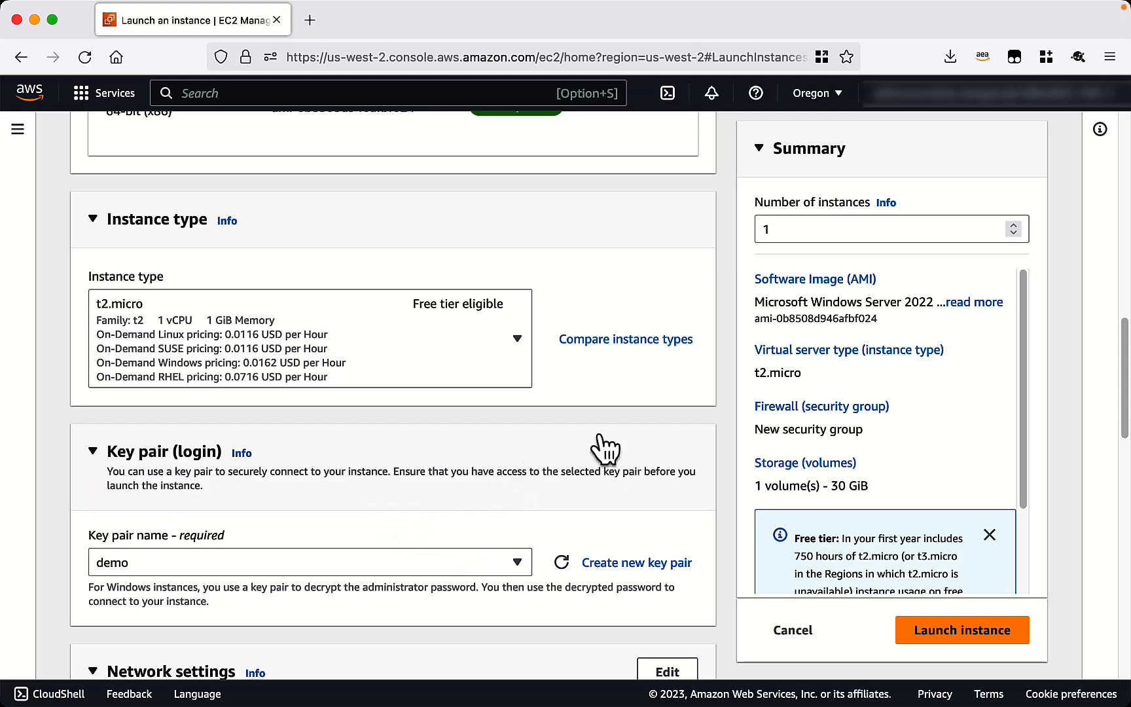
pyautogui.scroll(-7, 596, 433)
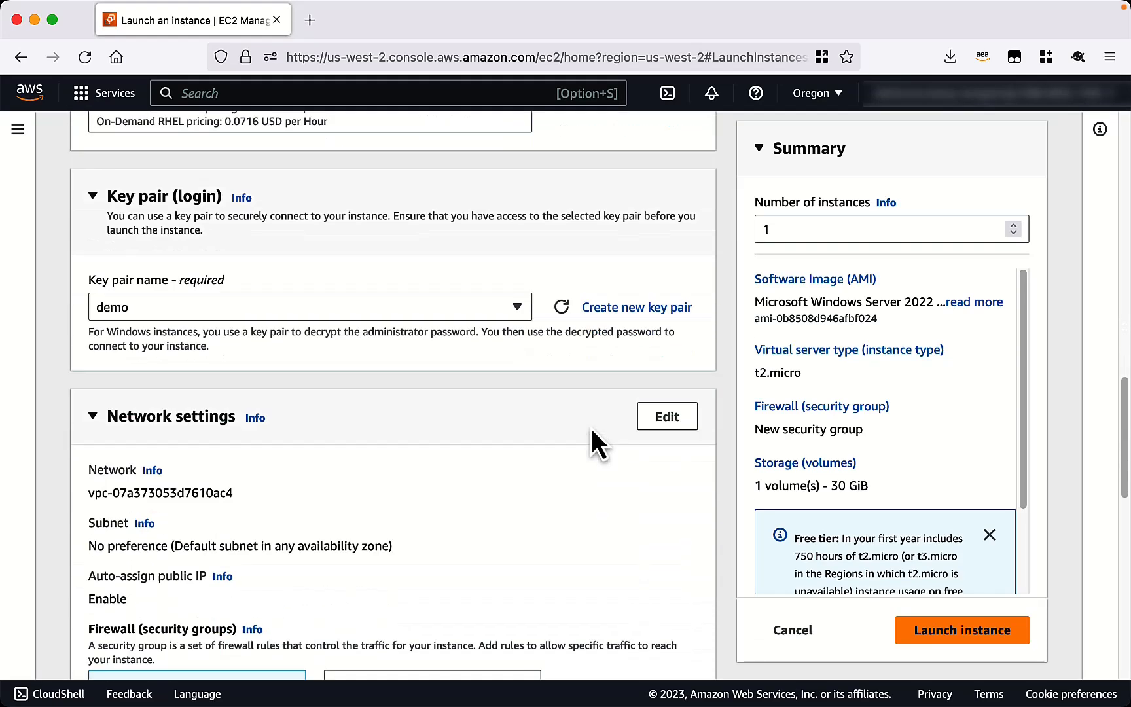
pyautogui.scroll(-3, 592, 427)
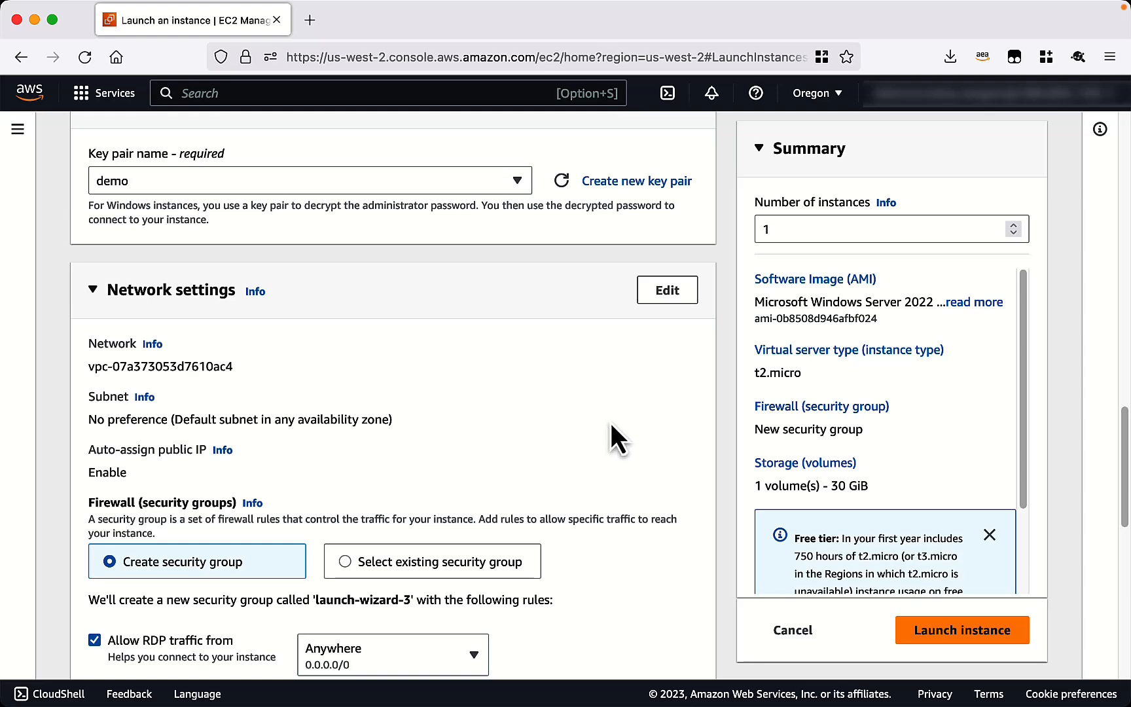
pyautogui.scroll(-1, 611, 428)
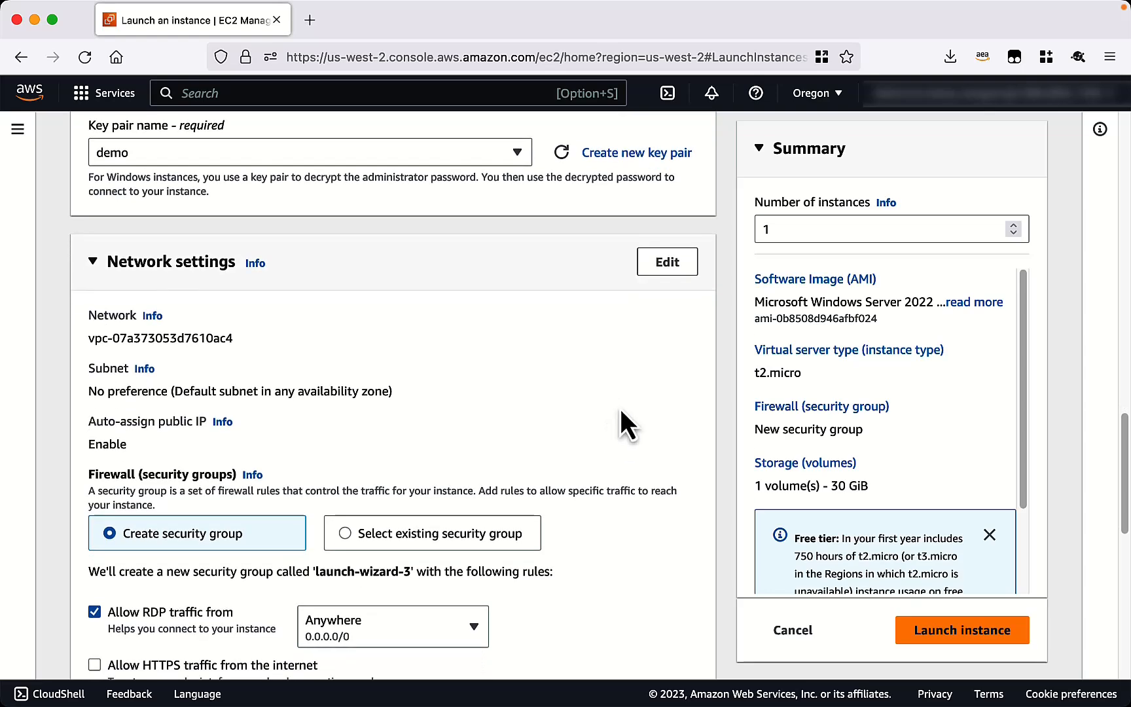
pyautogui.scroll(-10, 620, 407)
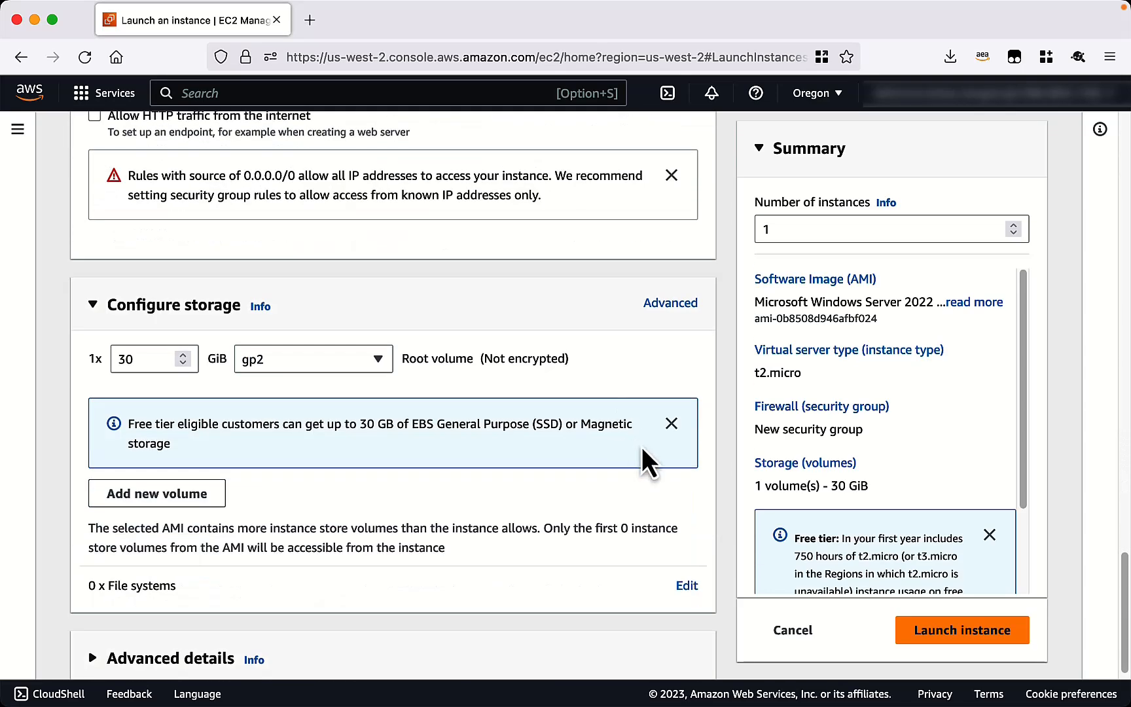
pyautogui.scroll(-1, 637, 459)
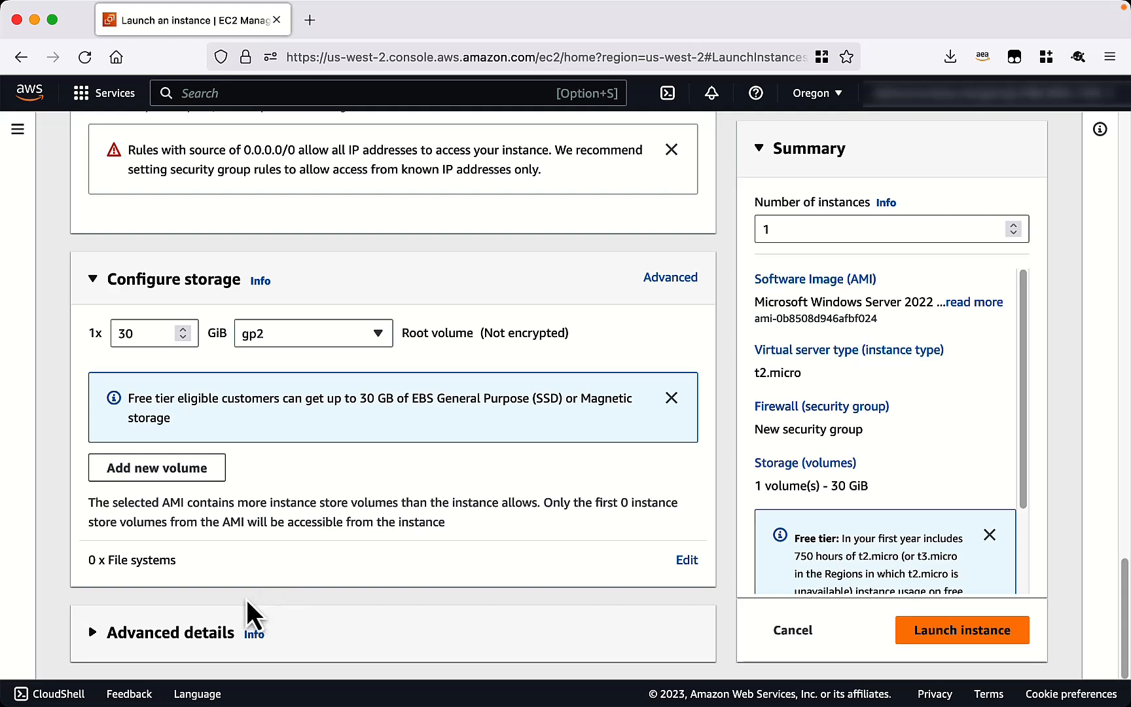
pyautogui.click(94, 635)
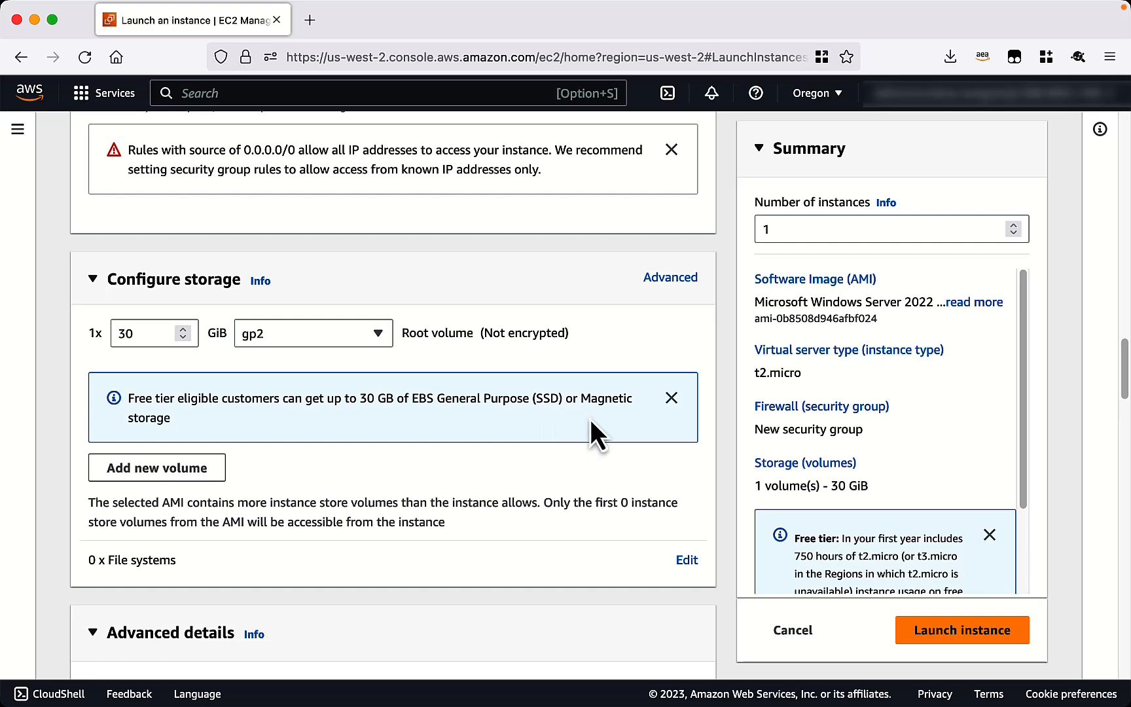
# Set the instance to join the demo.corp.local directory.
pyautogui.scroll(-5, 591, 419)
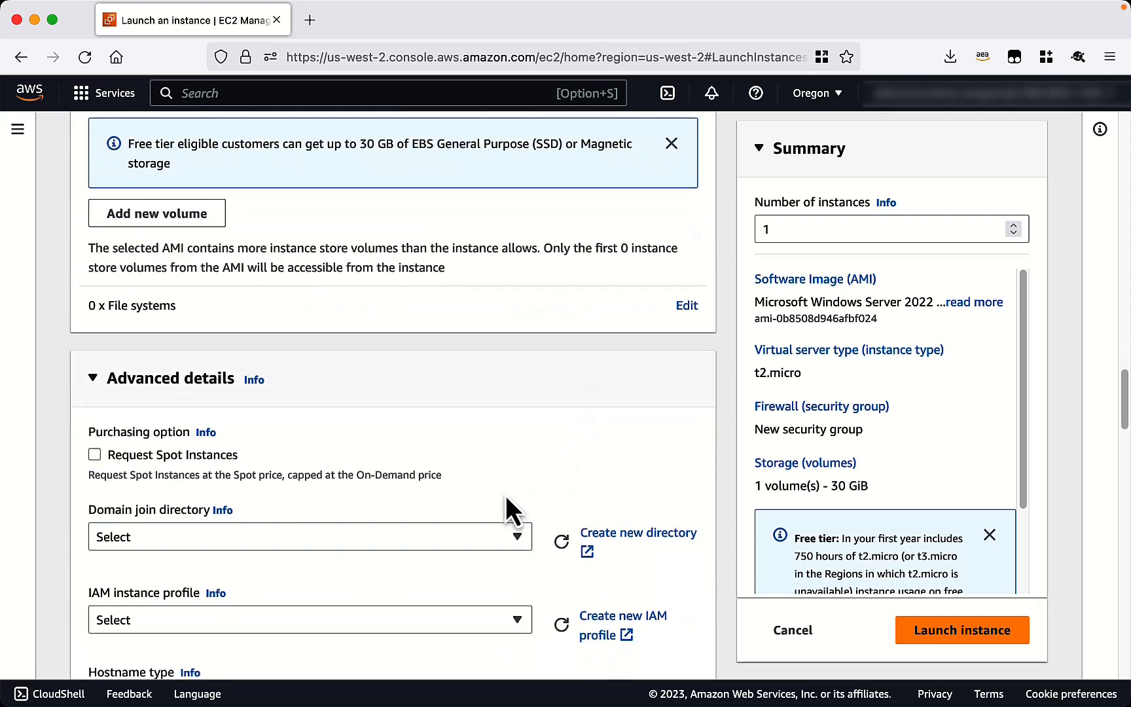
pyautogui.click(521, 542)
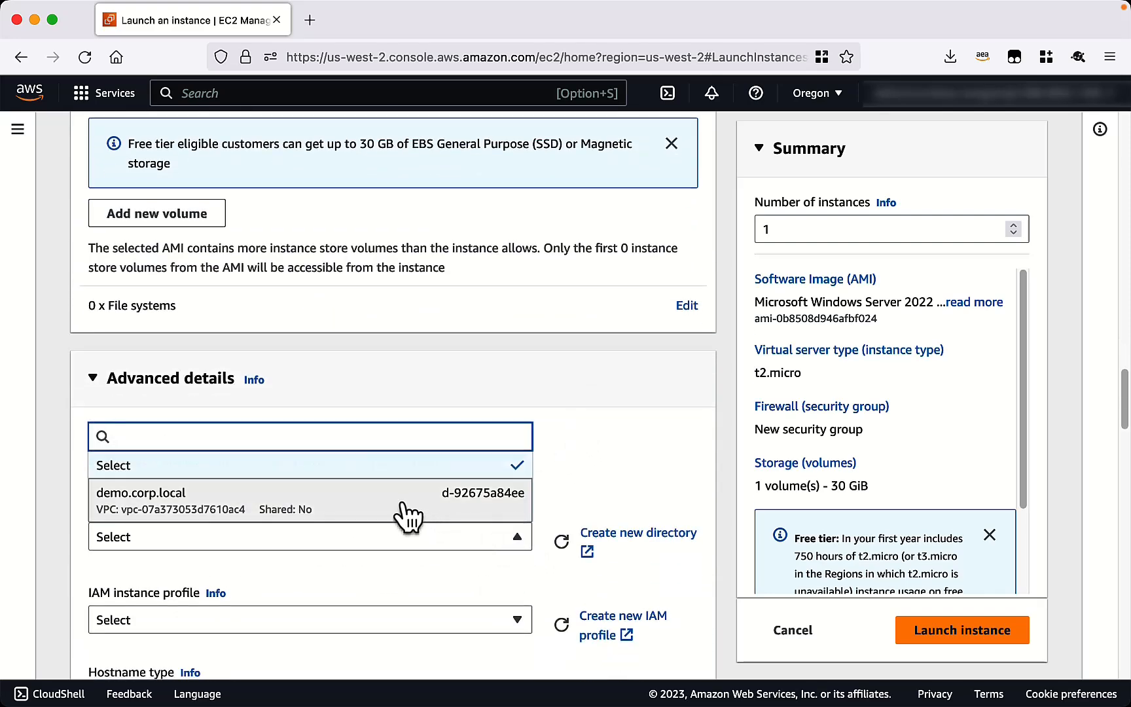
pyautogui.click(402, 506)
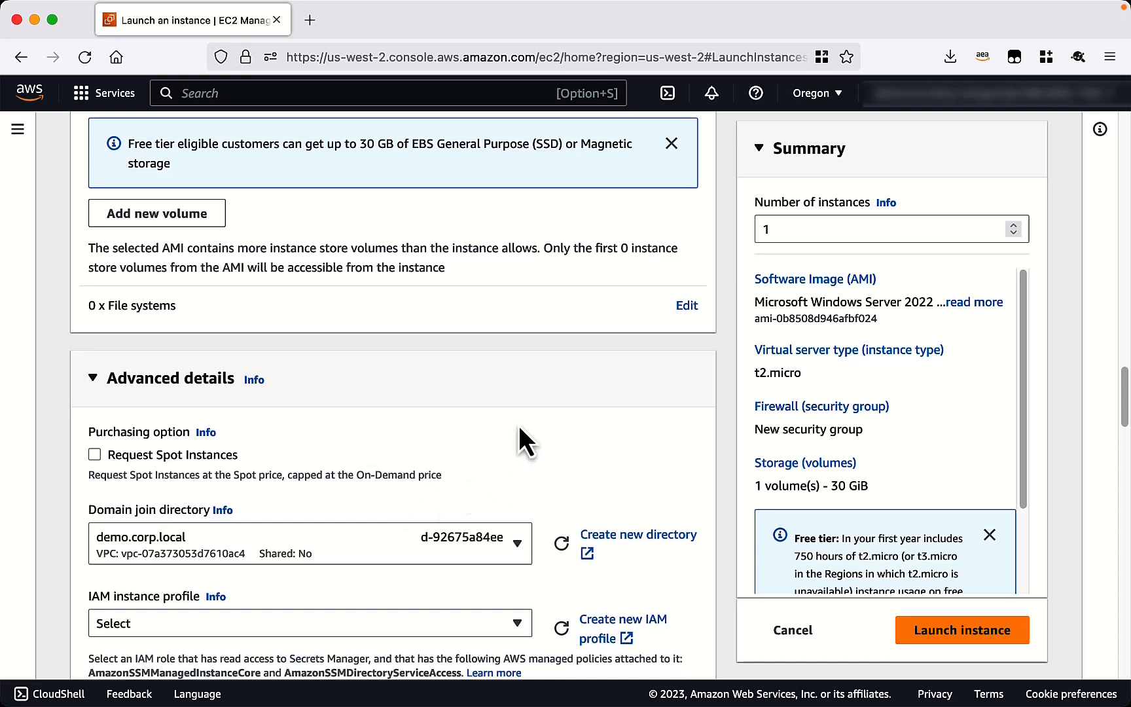
# Set IAM instance profile managed-ad-role-for-ec2 and launch the instance.
pyautogui.scroll(-3, 521, 439)
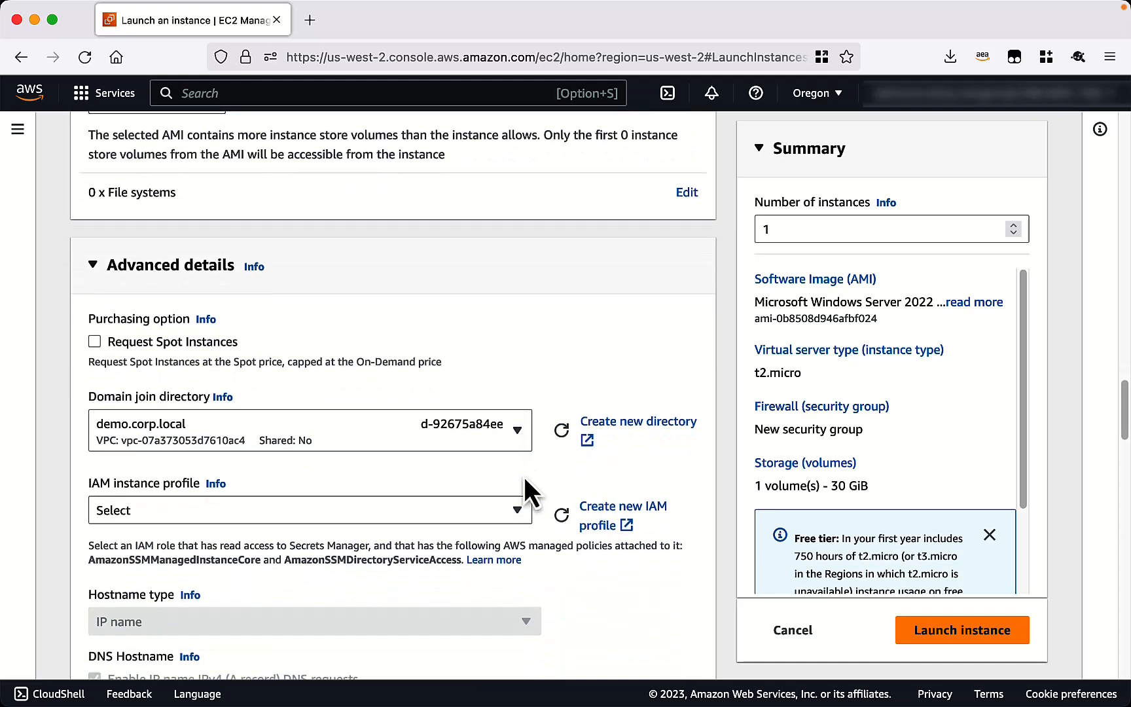
pyautogui.click(517, 512)
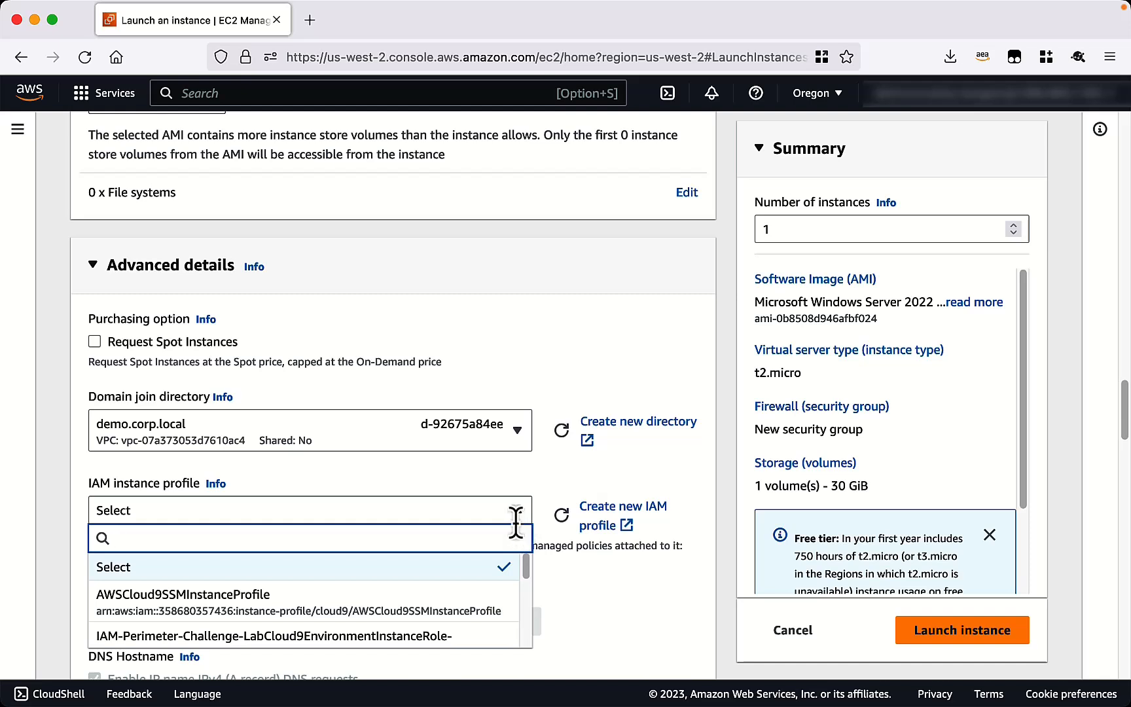
pyautogui.scroll(-1, 477, 619)
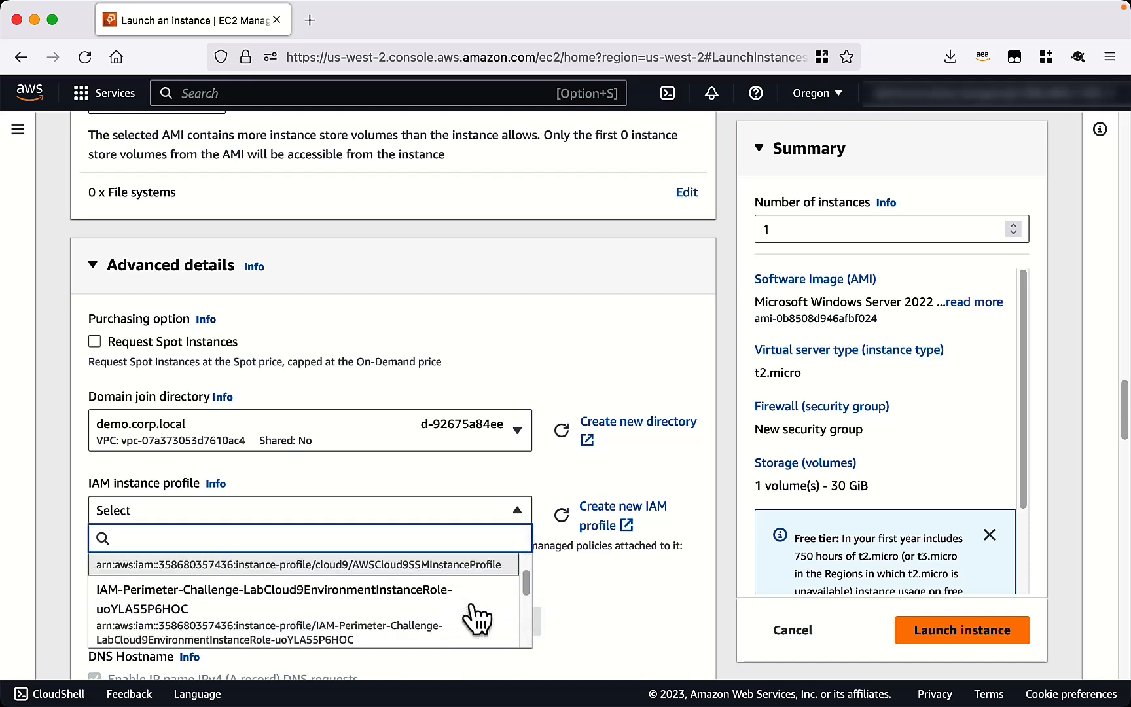
pyautogui.scroll(-3, 480, 614)
pyautogui.click(386, 639)
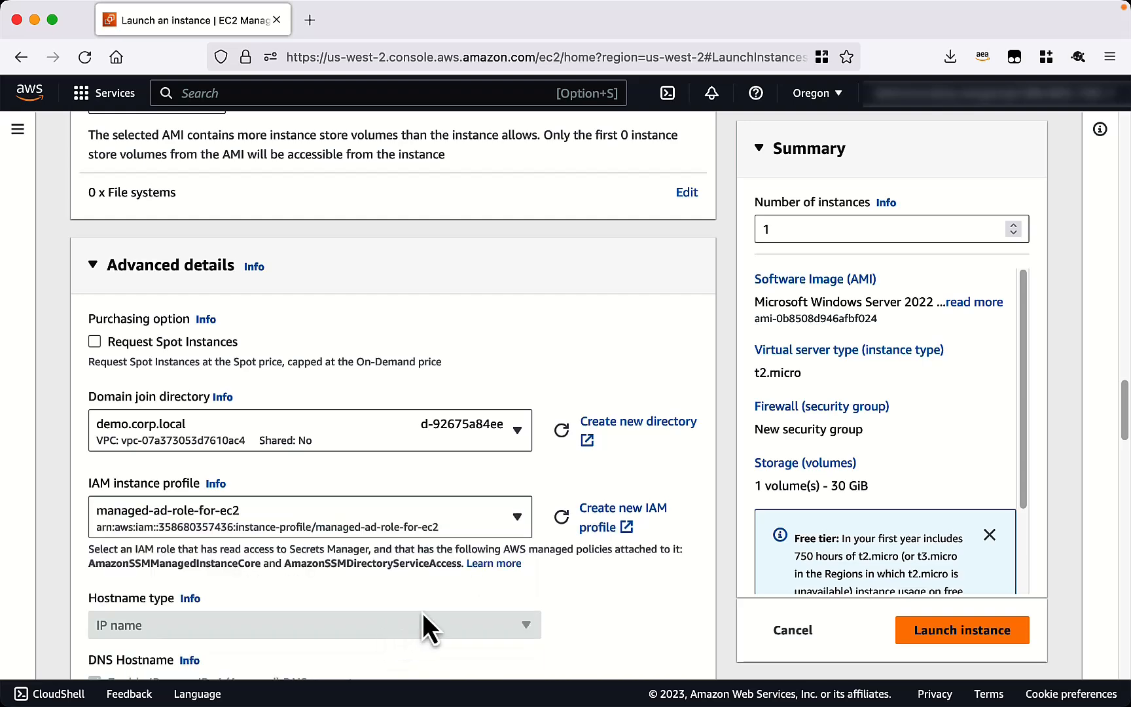
pyautogui.scroll(-3, 601, 606)
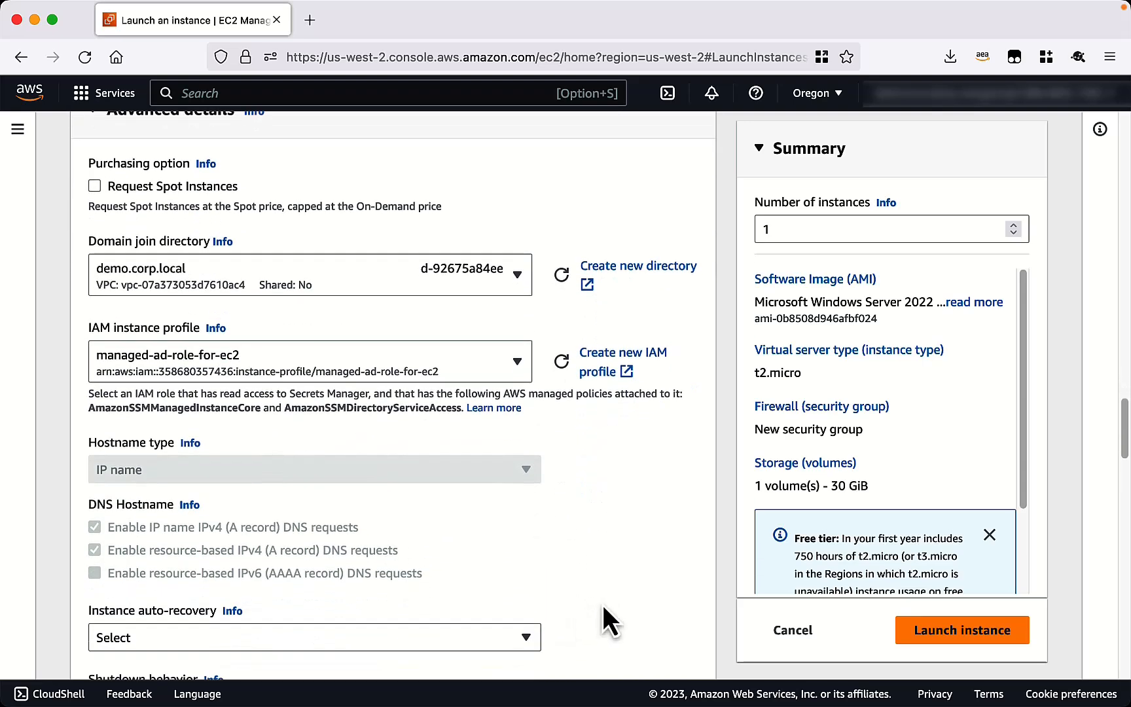
pyautogui.click(958, 631)
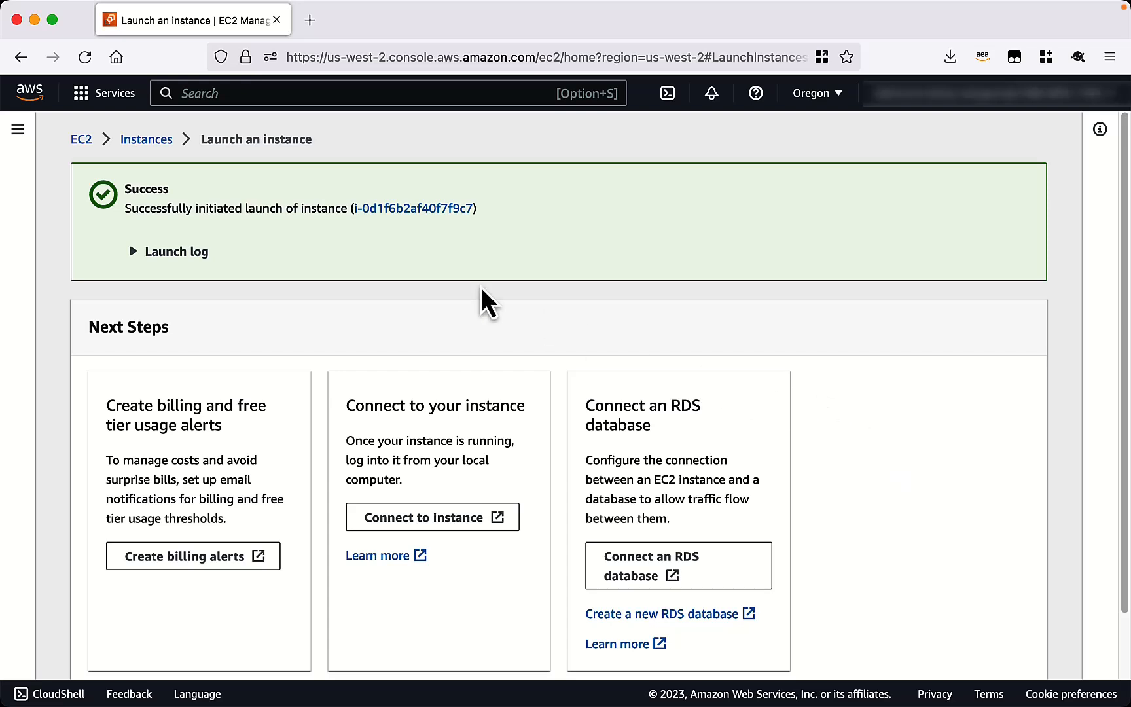
# Go to the EC2 Instances list to see Example-Windows-EC2 running.
pyautogui.click(149, 141)
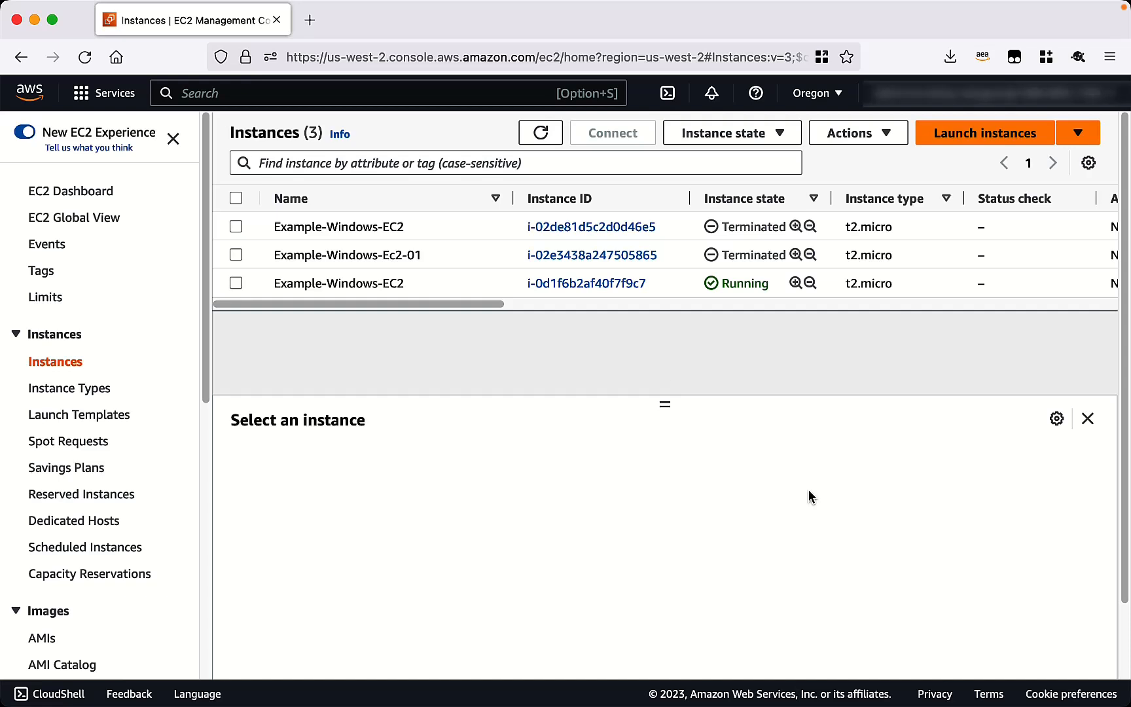
# Open the WorkSpaces service and start the Create WorkSpaces wizard.
pyautogui.click(384, 92)
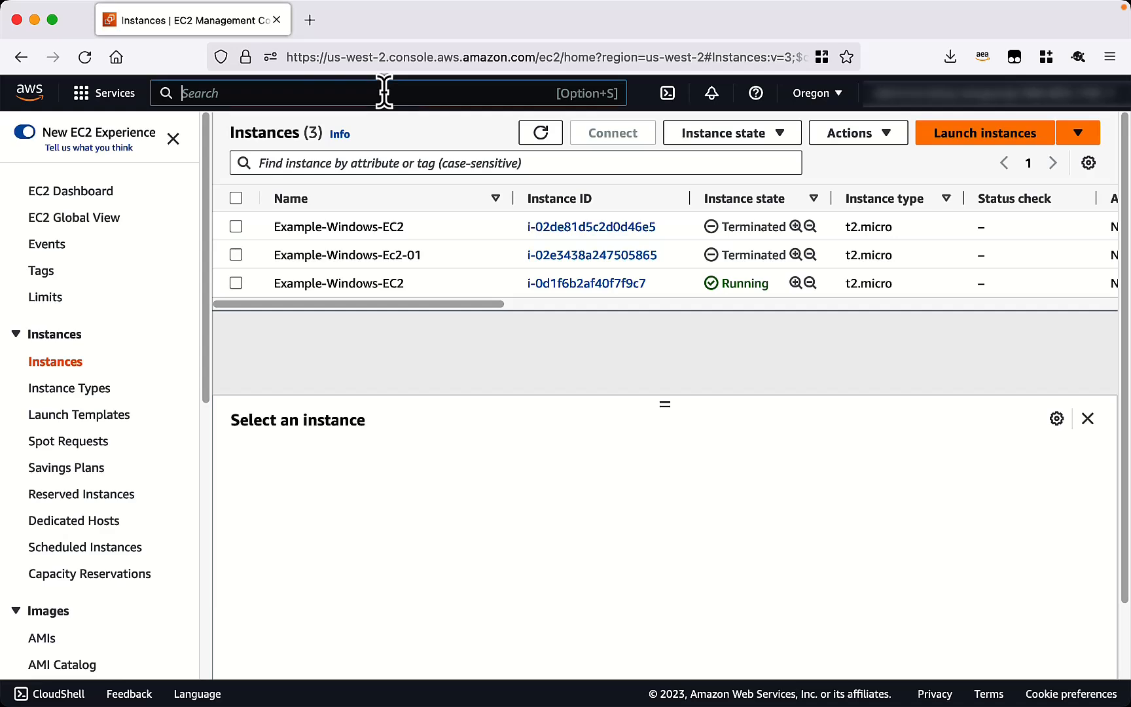
pyautogui.write('workspac')
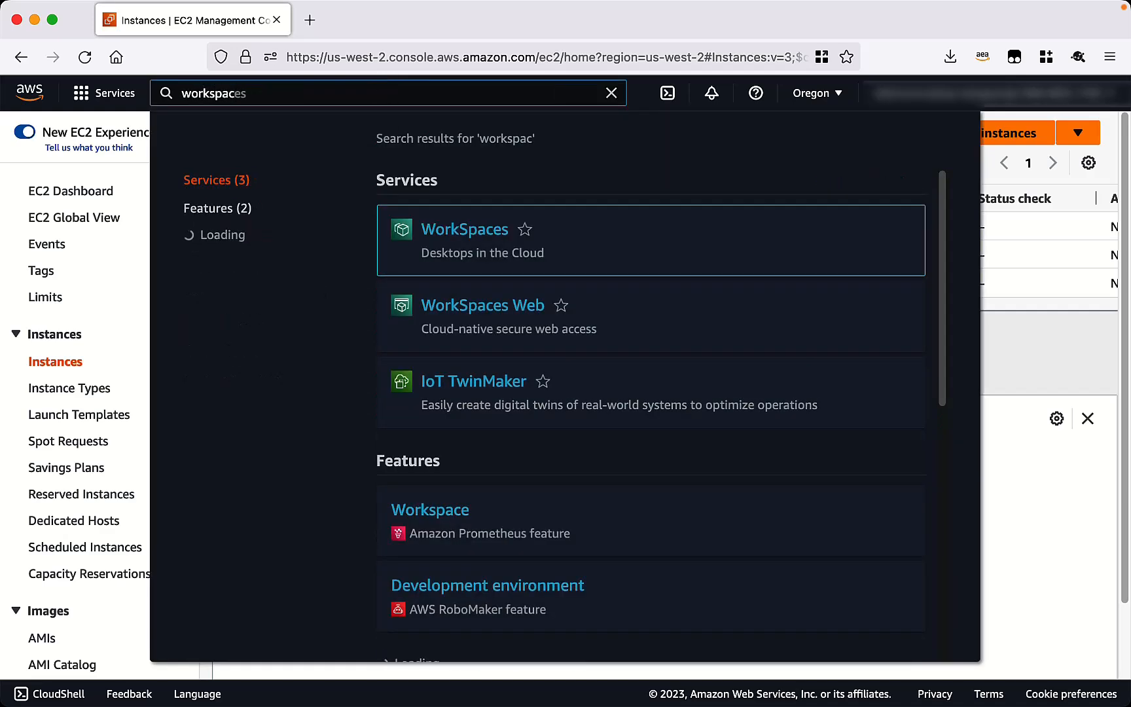
pyautogui.click(447, 238)
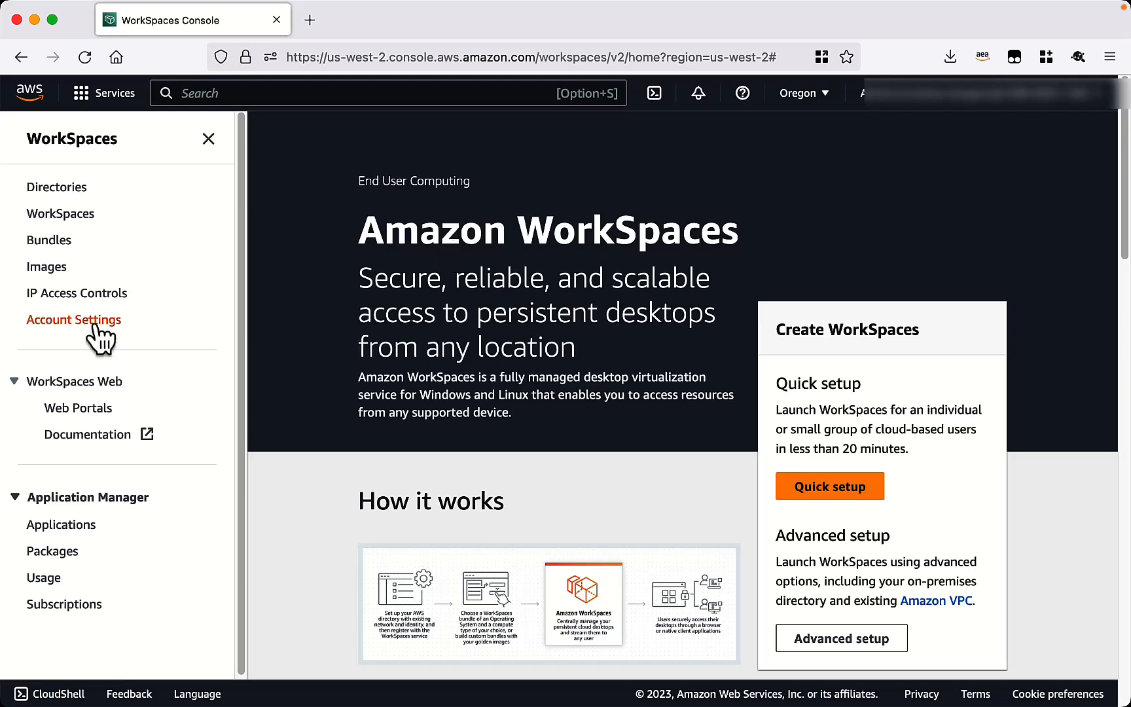
pyautogui.click(70, 216)
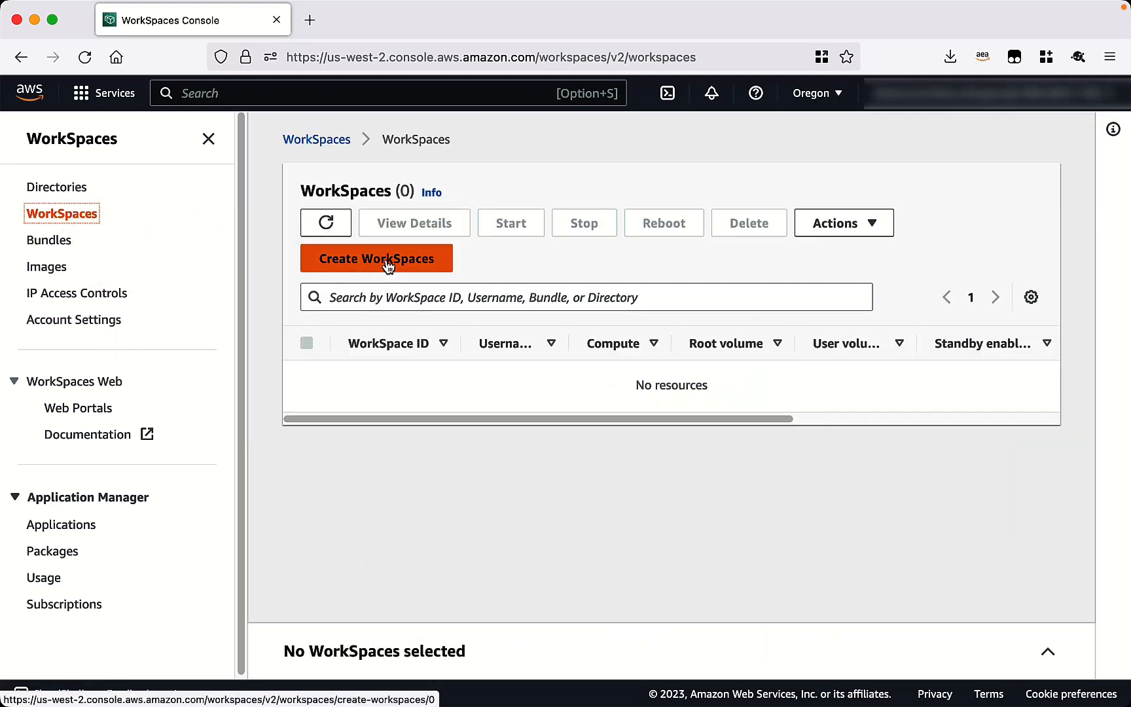
pyautogui.click(388, 263)
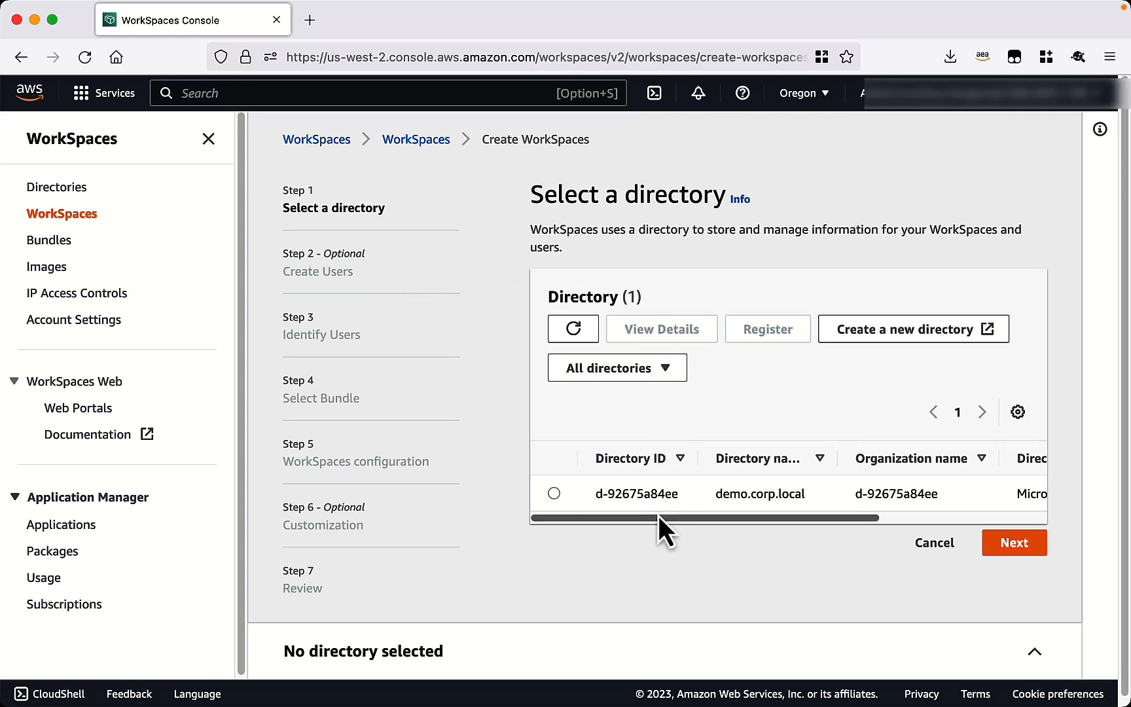
# Register directory demo.corp.local with WorkSpaces using subnets us-west-2a and us-west-2b.
pyautogui.click(555, 494)
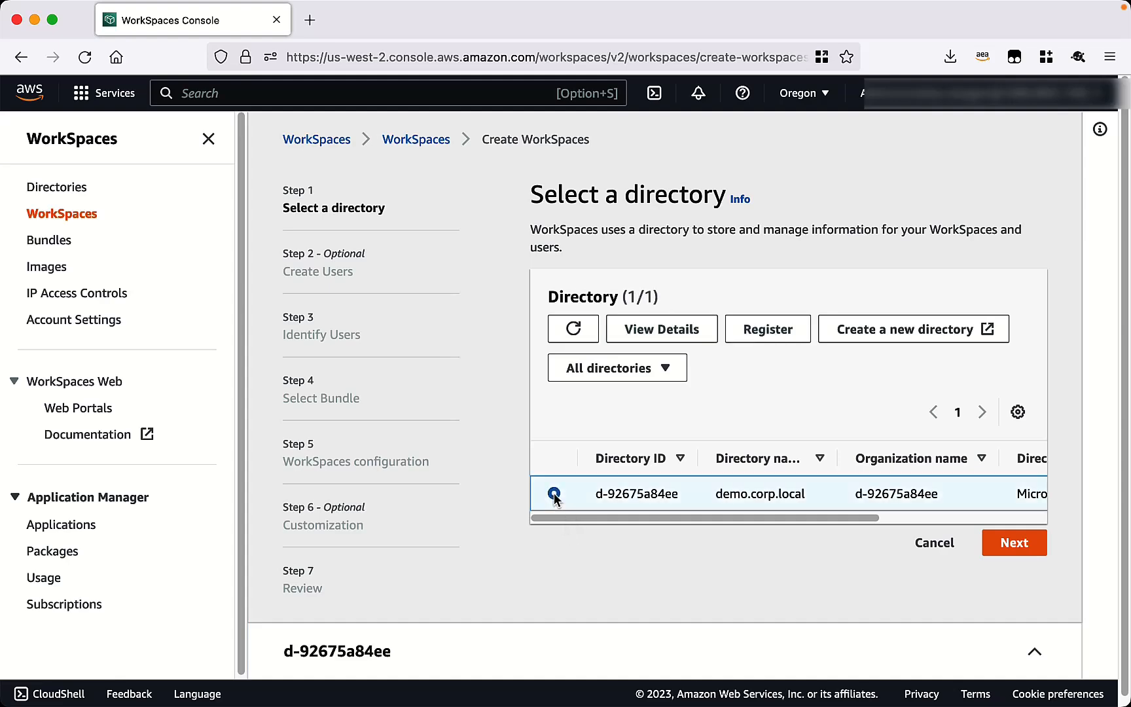
pyautogui.click(770, 330)
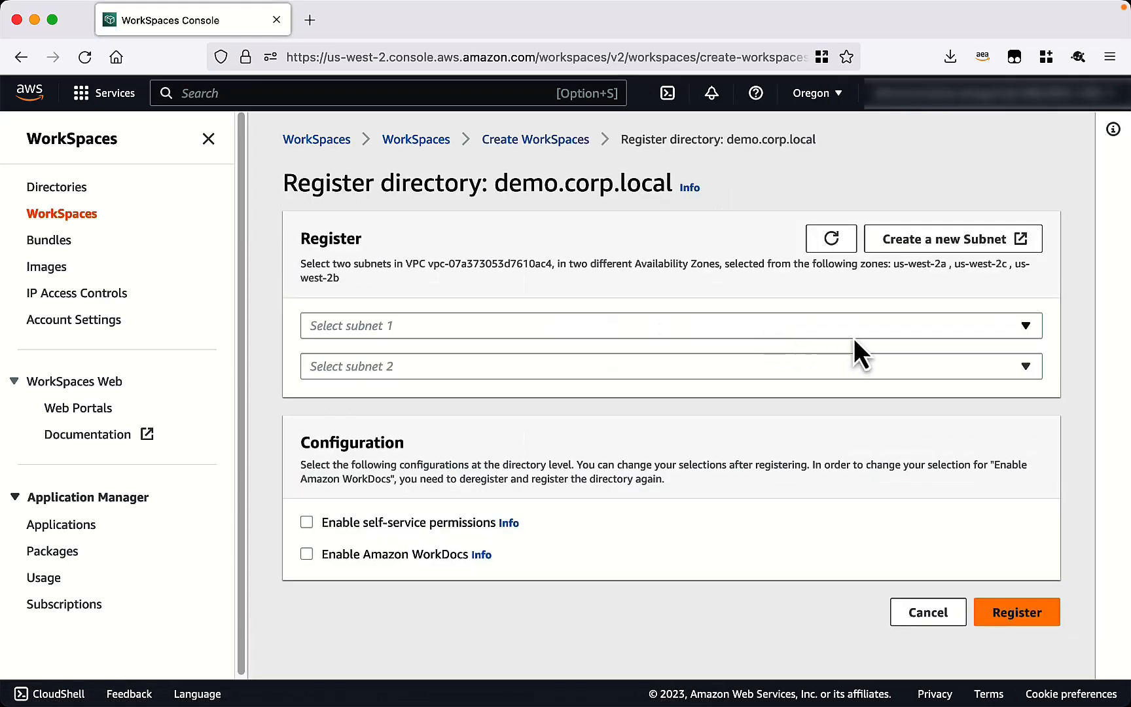
pyautogui.click(856, 329)
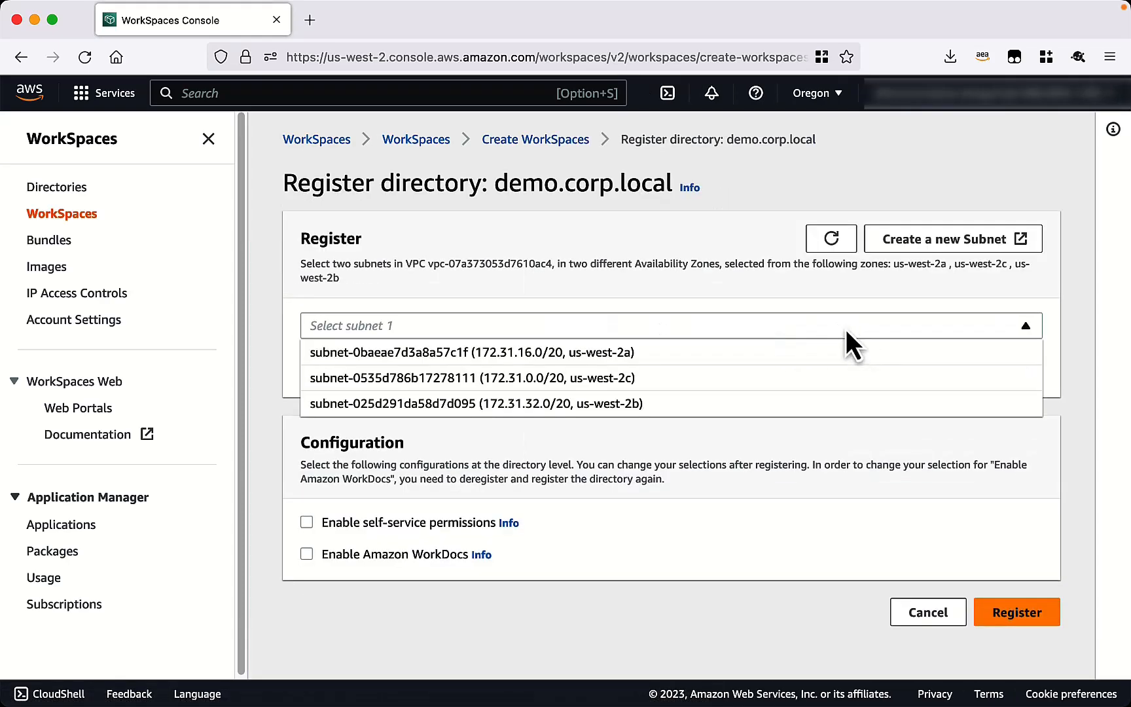
pyautogui.click(788, 357)
pyautogui.click(790, 366)
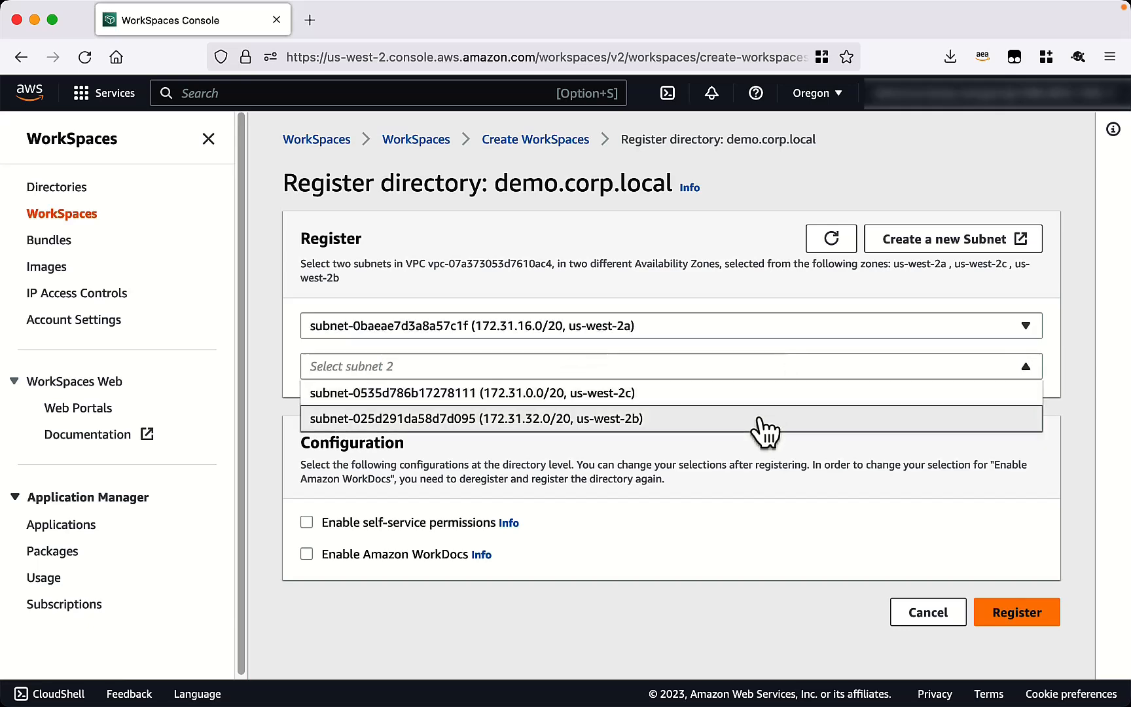
pyautogui.click(763, 422)
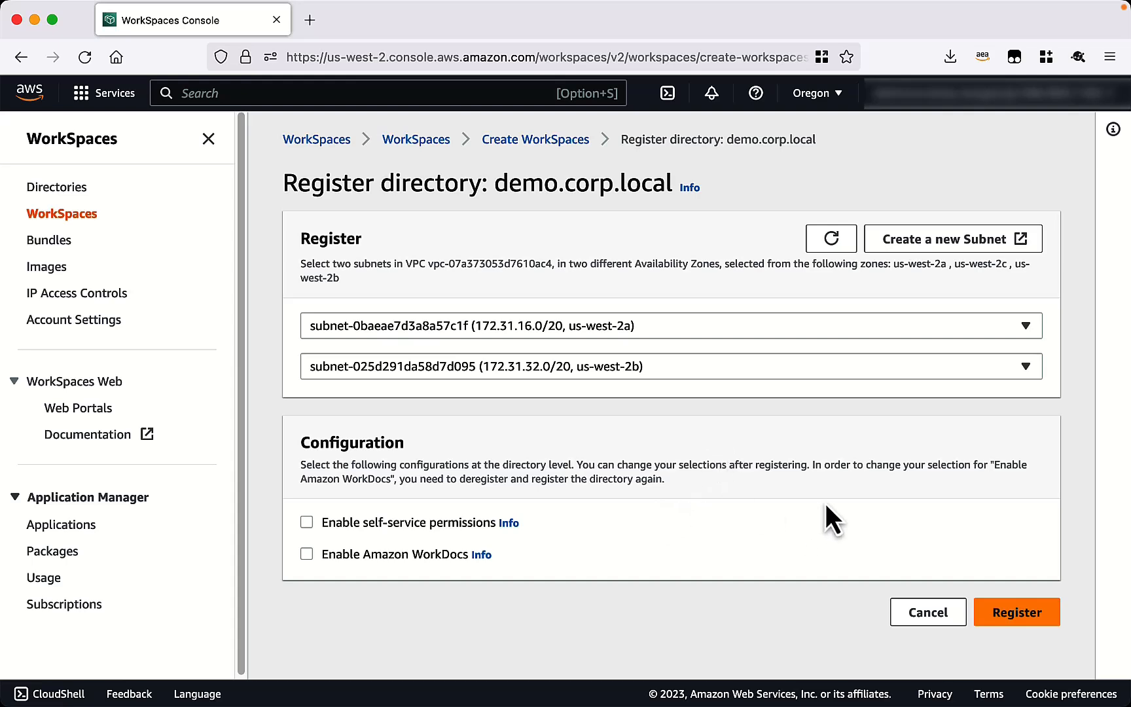
pyautogui.click(1016, 616)
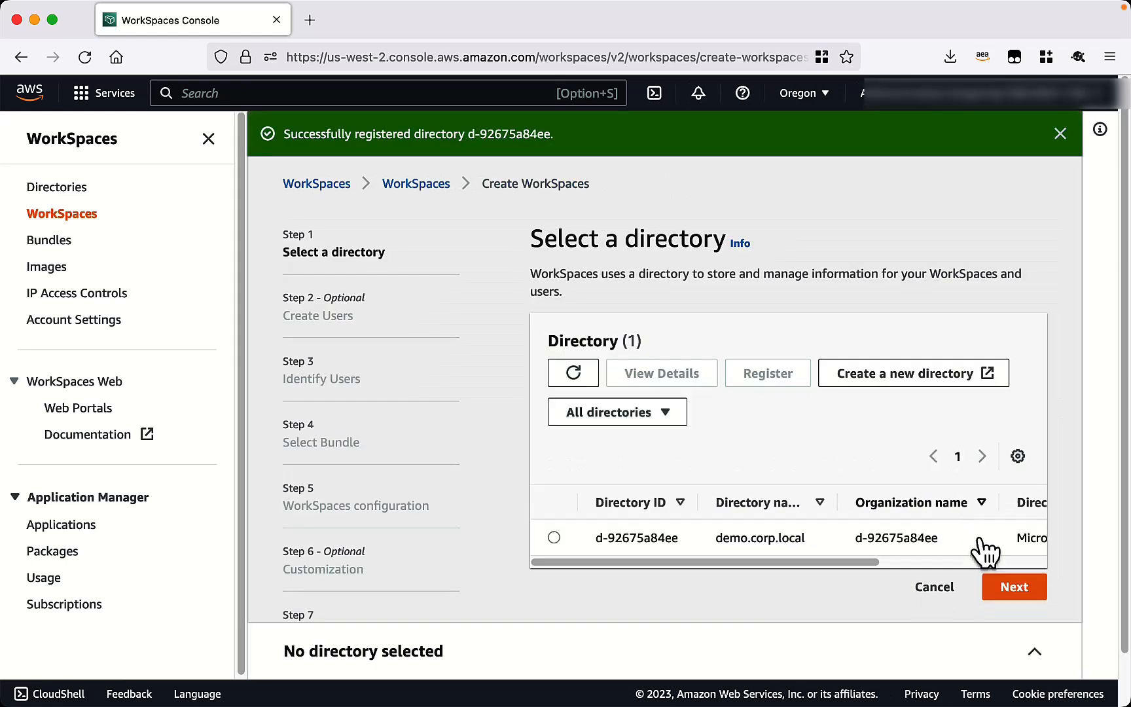
# Select the newly registered directory and continue to the user creation step.
pyautogui.hscroll(5, 980, 548)
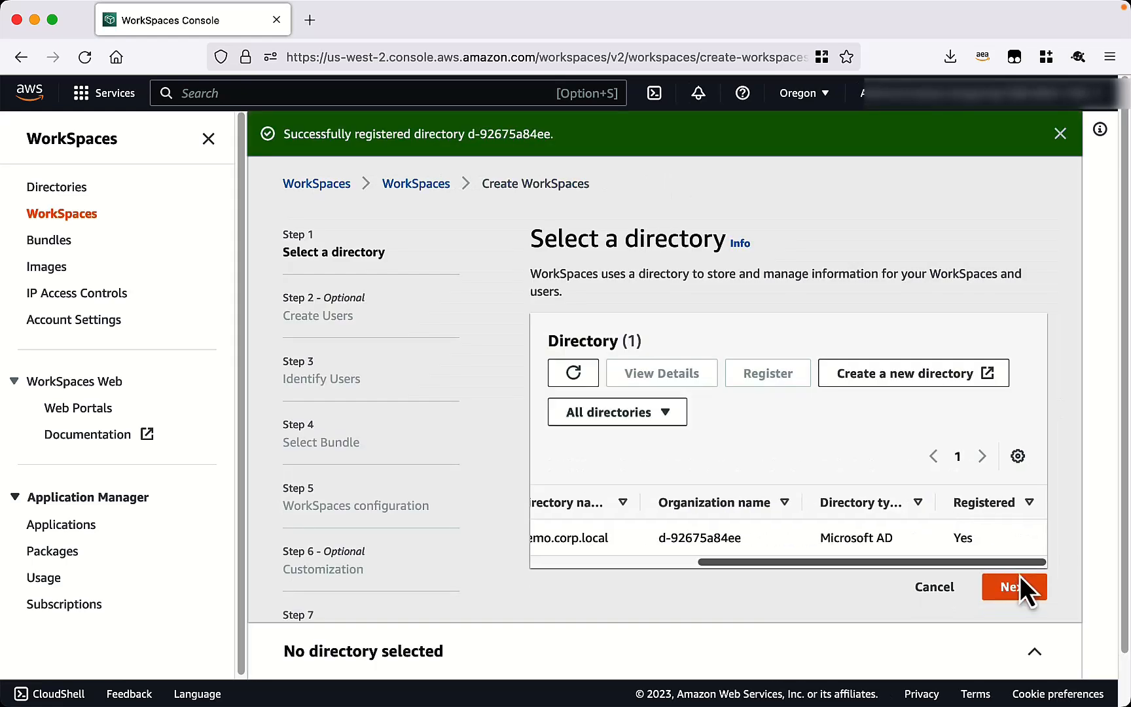
pyautogui.hscroll(-5, 861, 569)
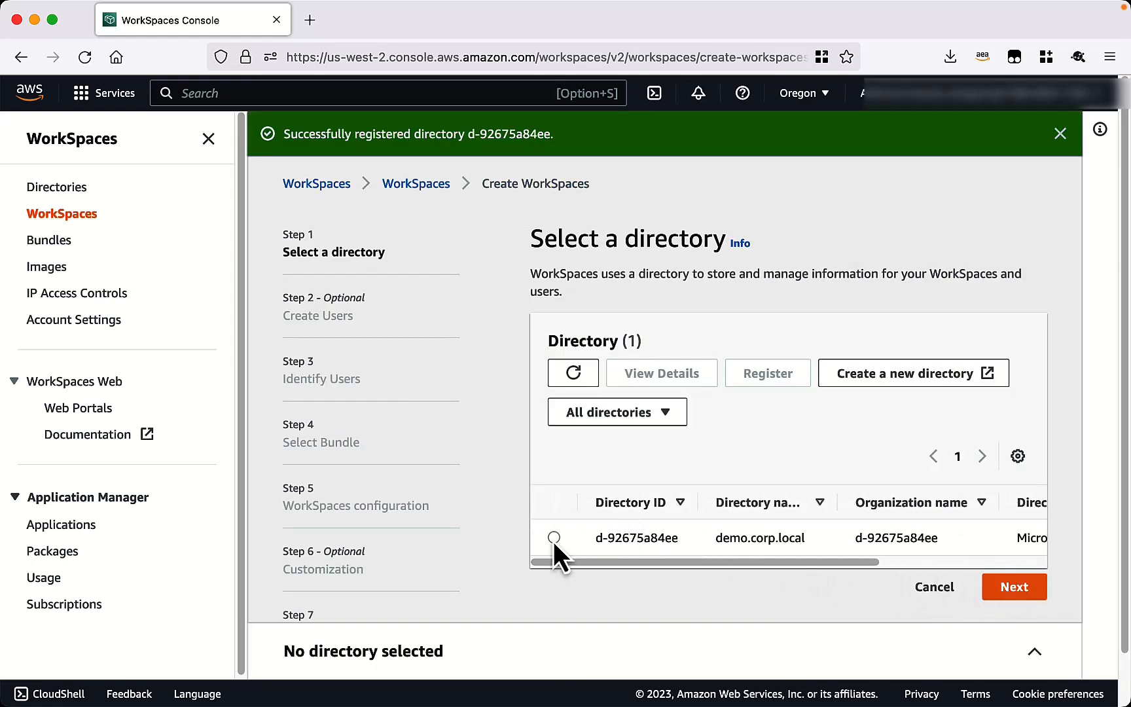
pyautogui.click(554, 537)
pyautogui.click(1014, 587)
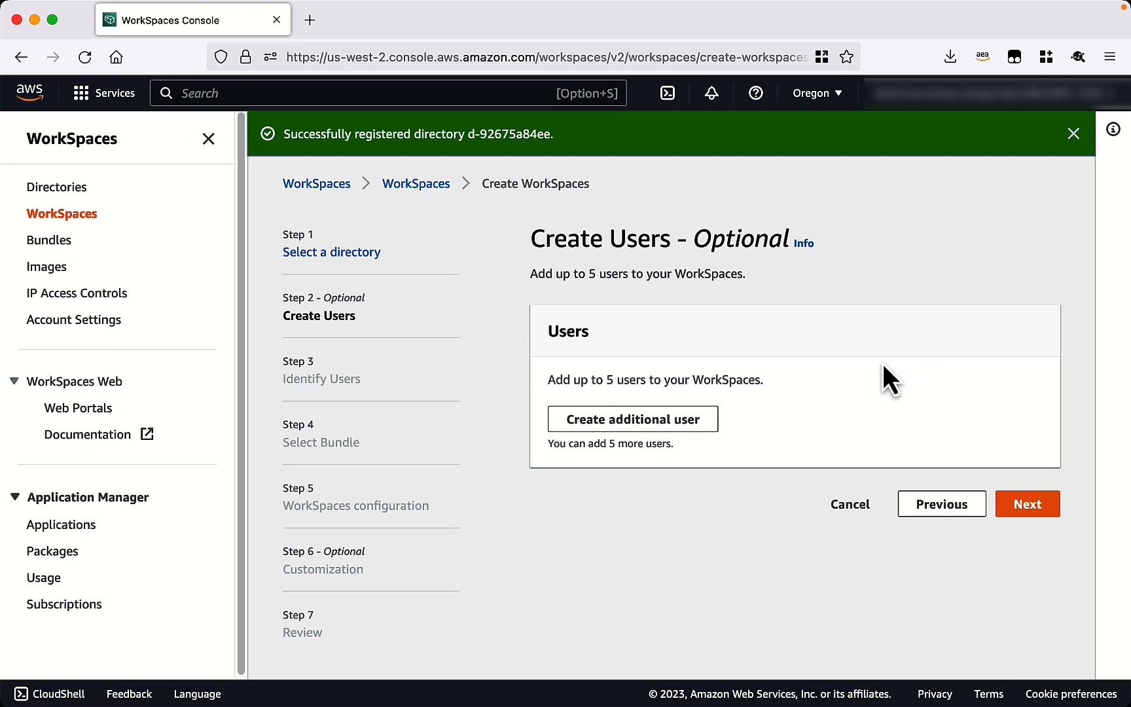
# Add a new user entry with the user's username, first name, last name and e-mail address.
pyautogui.click(681, 429)
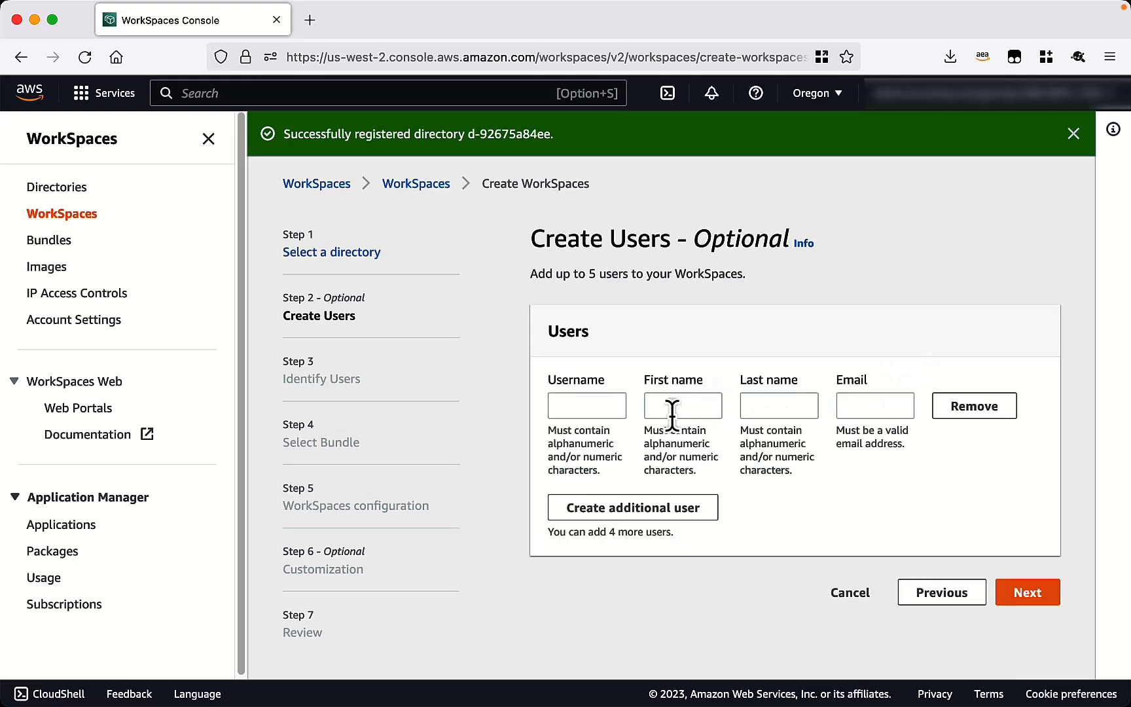
pyautogui.click(601, 402)
pyautogui.write('J')
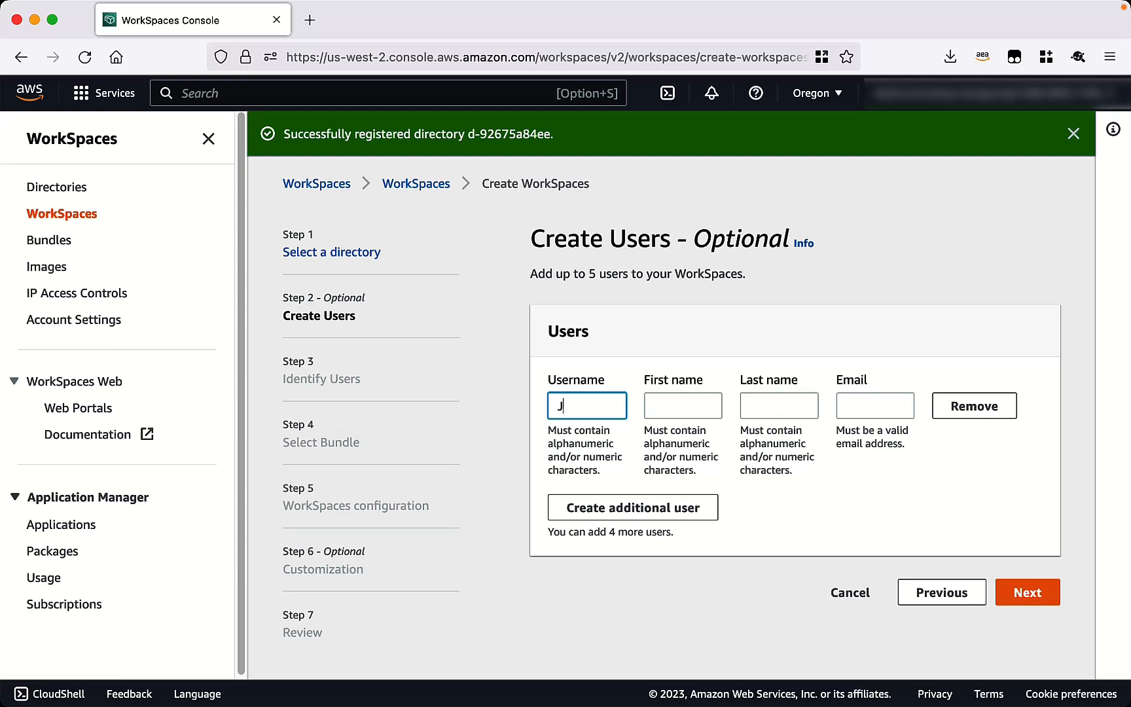
pyautogui.write('ohnSmith')
pyautogui.press('Tab')
pyautogui.write('John')
pyautogui.press('Tab')
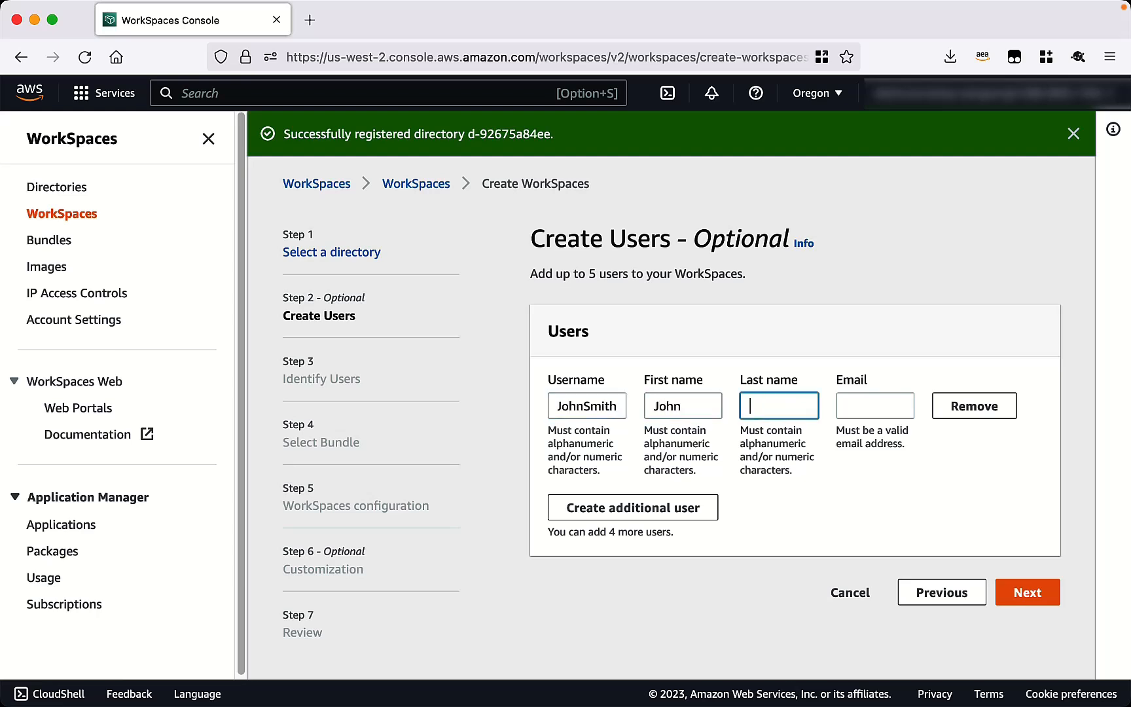
pyautogui.write('SMith')
pyautogui.press('Tab')
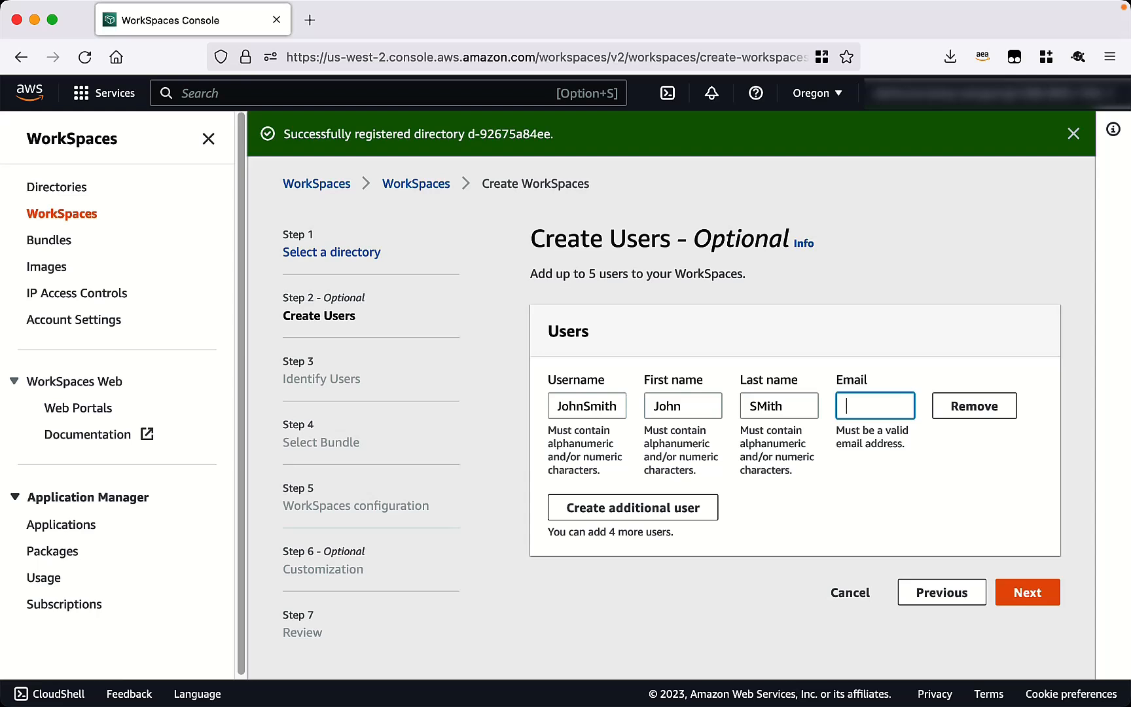
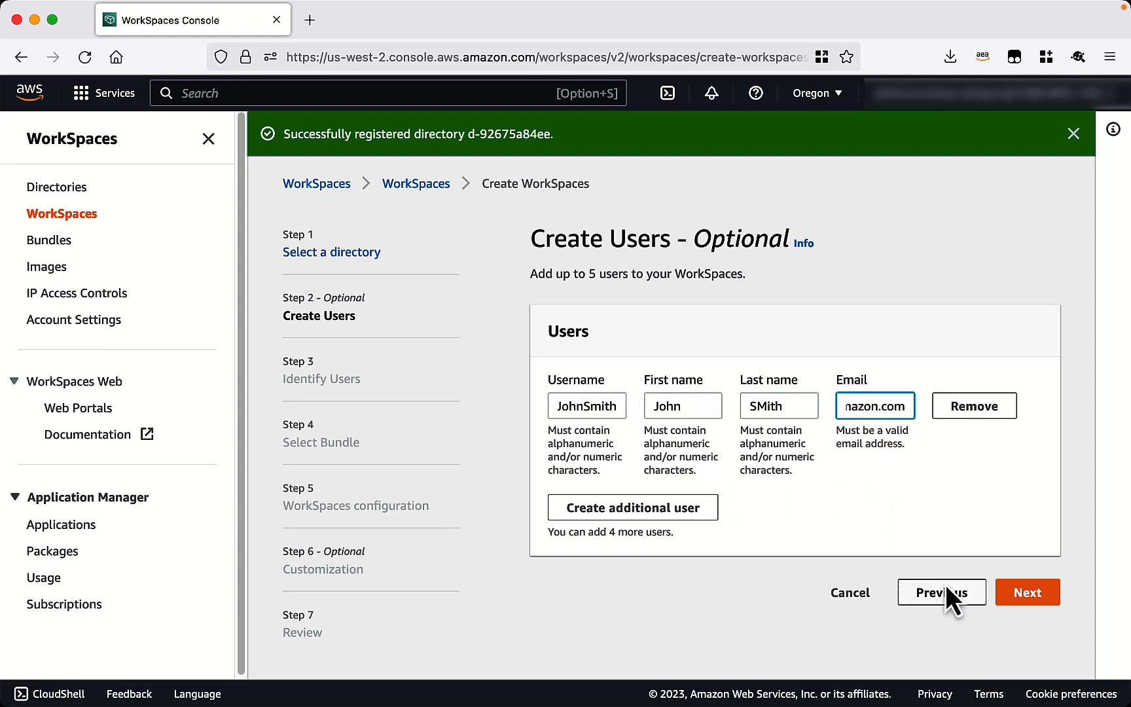
# Create the new user, confirm it is selected and continue to bundle selection.
pyautogui.click(1026, 596)
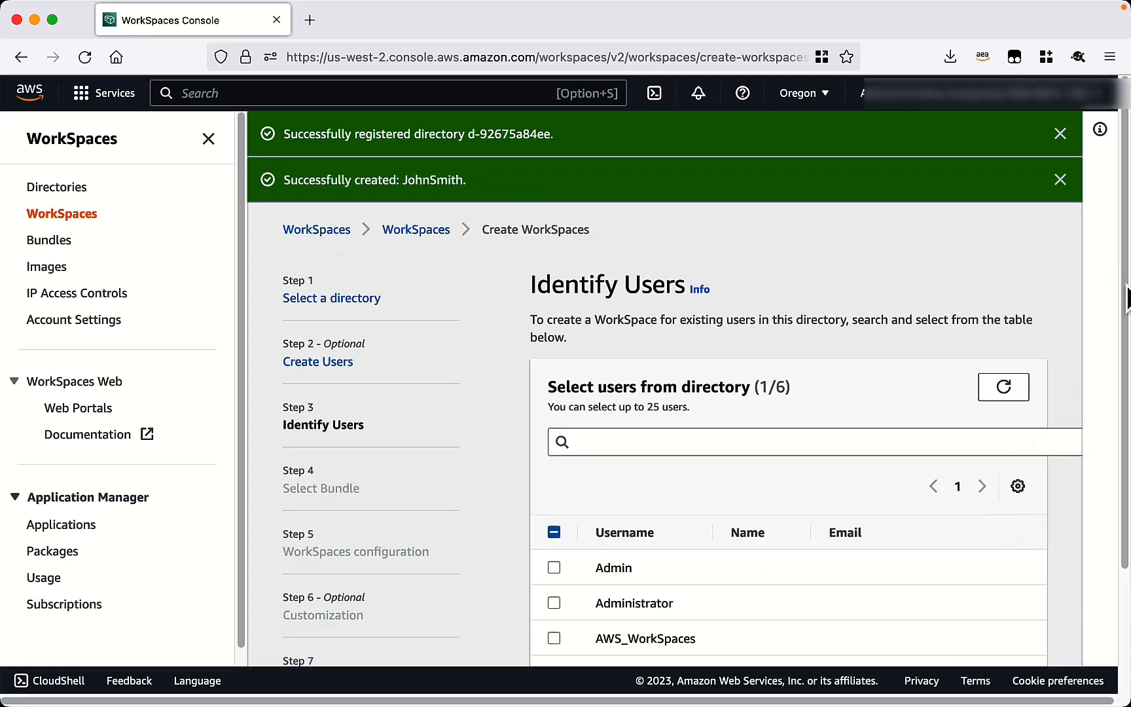
pyautogui.moveTo(1125, 301); pyautogui.dragTo(1126, 419)
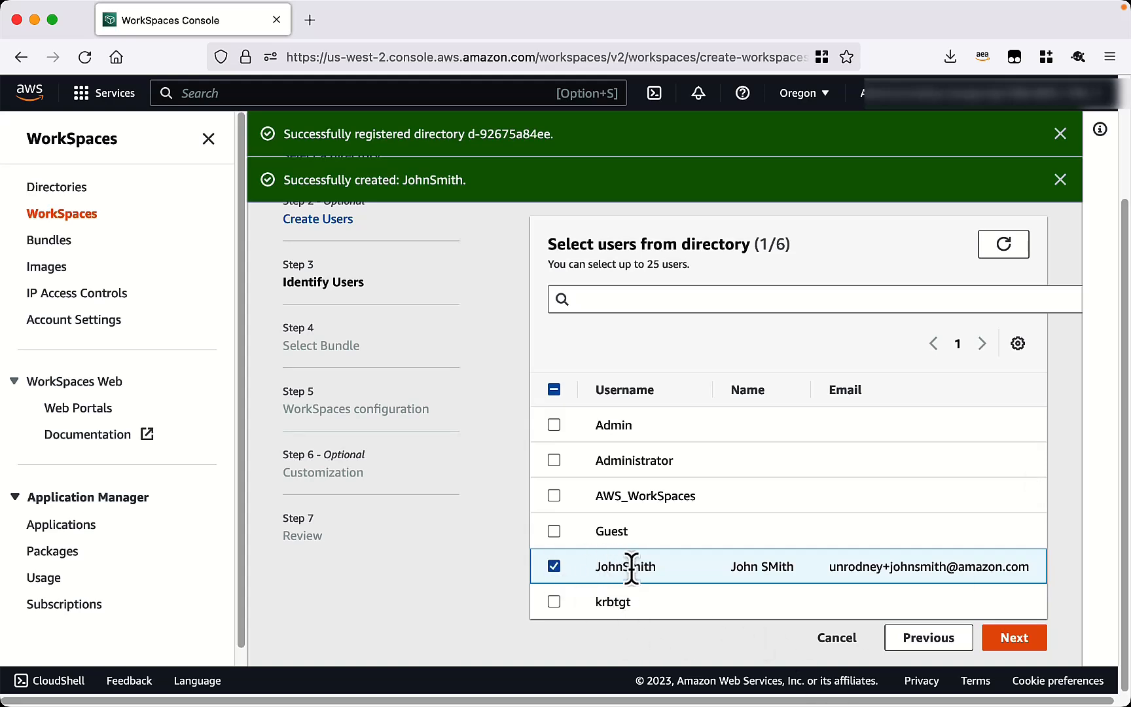
pyautogui.click(1020, 639)
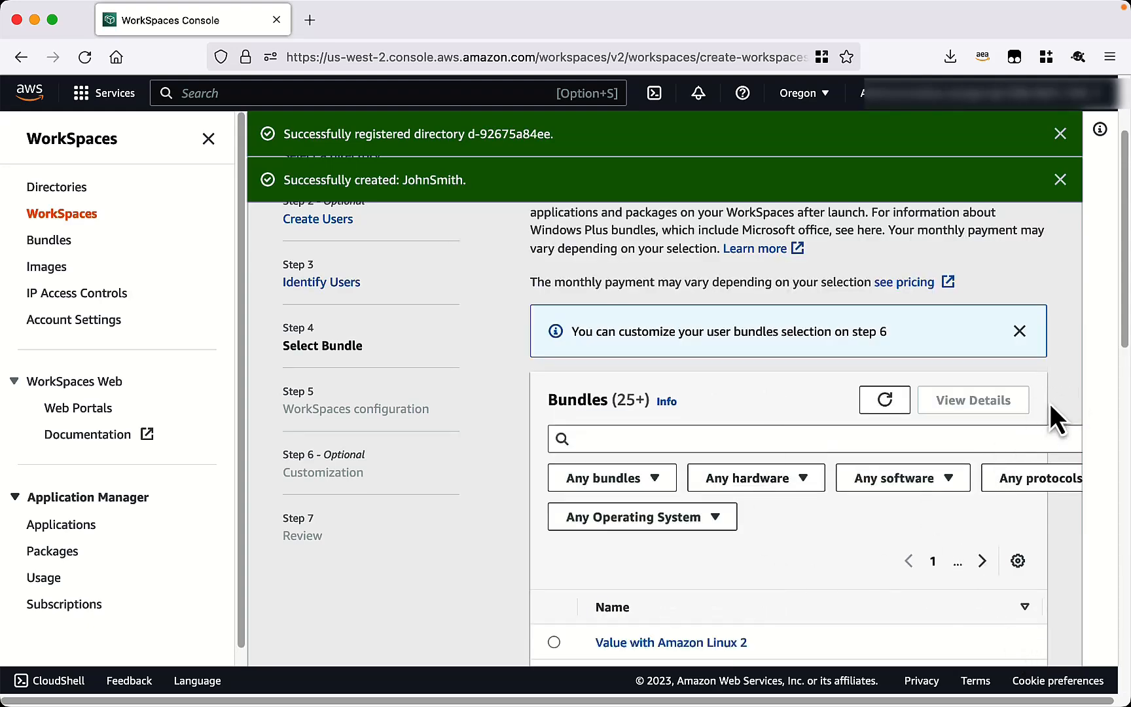
# Choose the Standard with Windows 10 (Server 2019 based) bundle and continue.
pyautogui.scroll(-5, 1053, 413)
pyautogui.scroll(-3, 1021, 577)
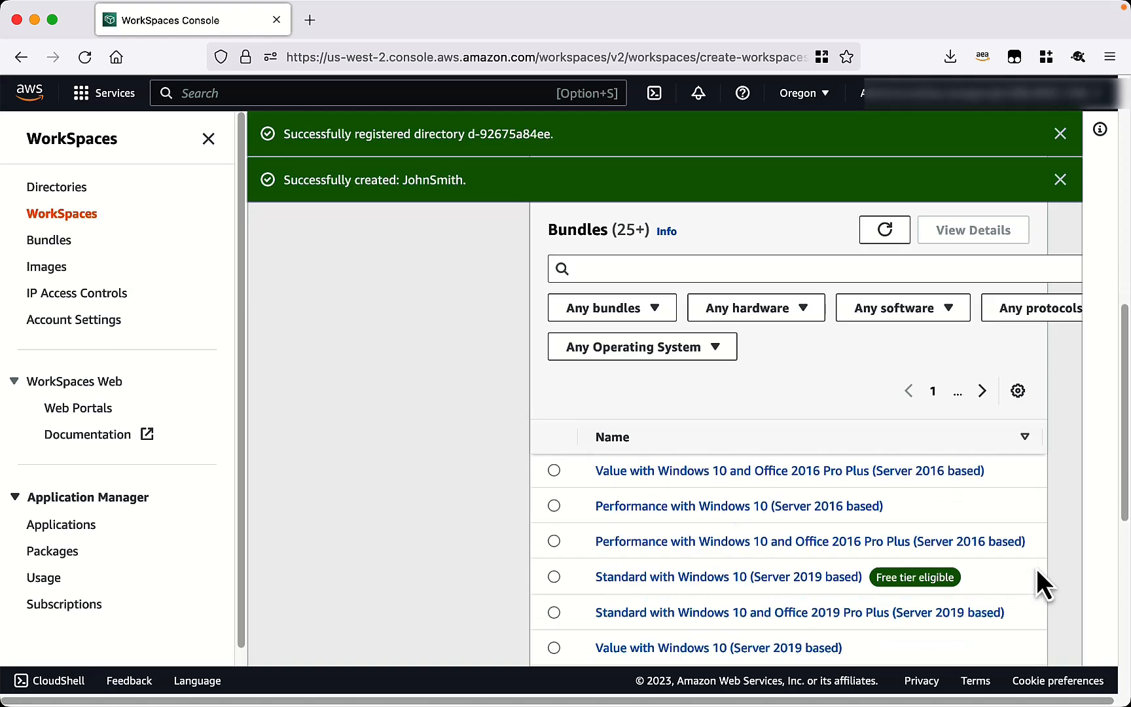
pyautogui.scroll(-2, 1036, 566)
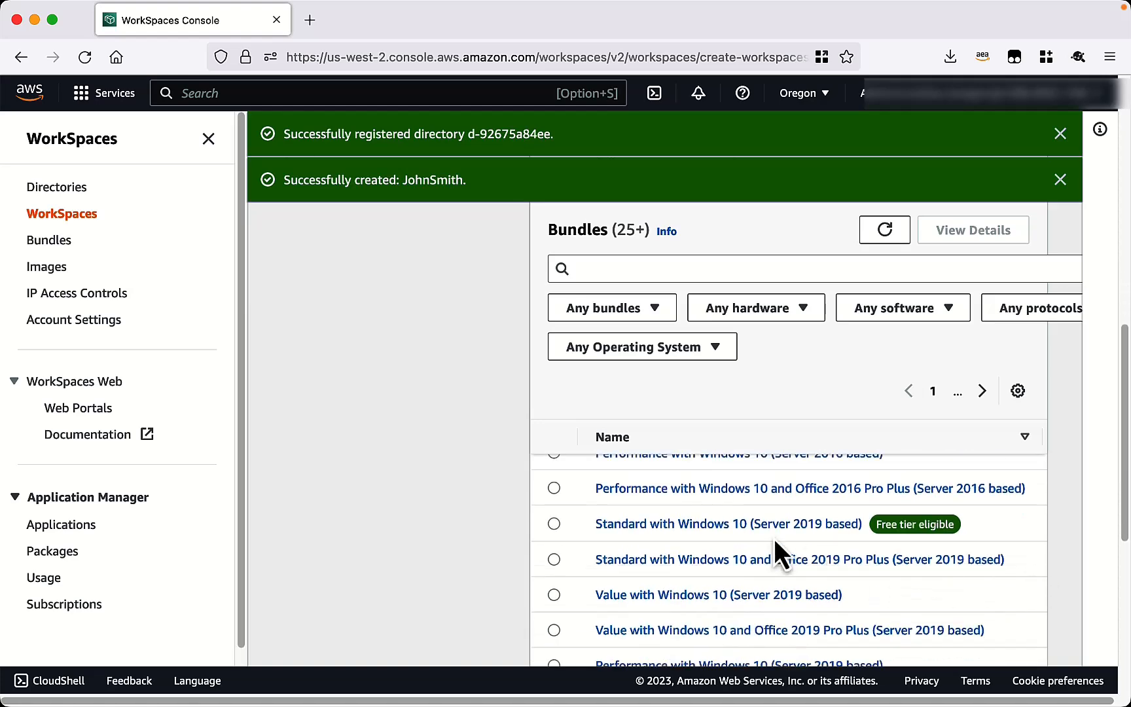
pyautogui.click(554, 523)
pyautogui.scroll(-5, 1086, 524)
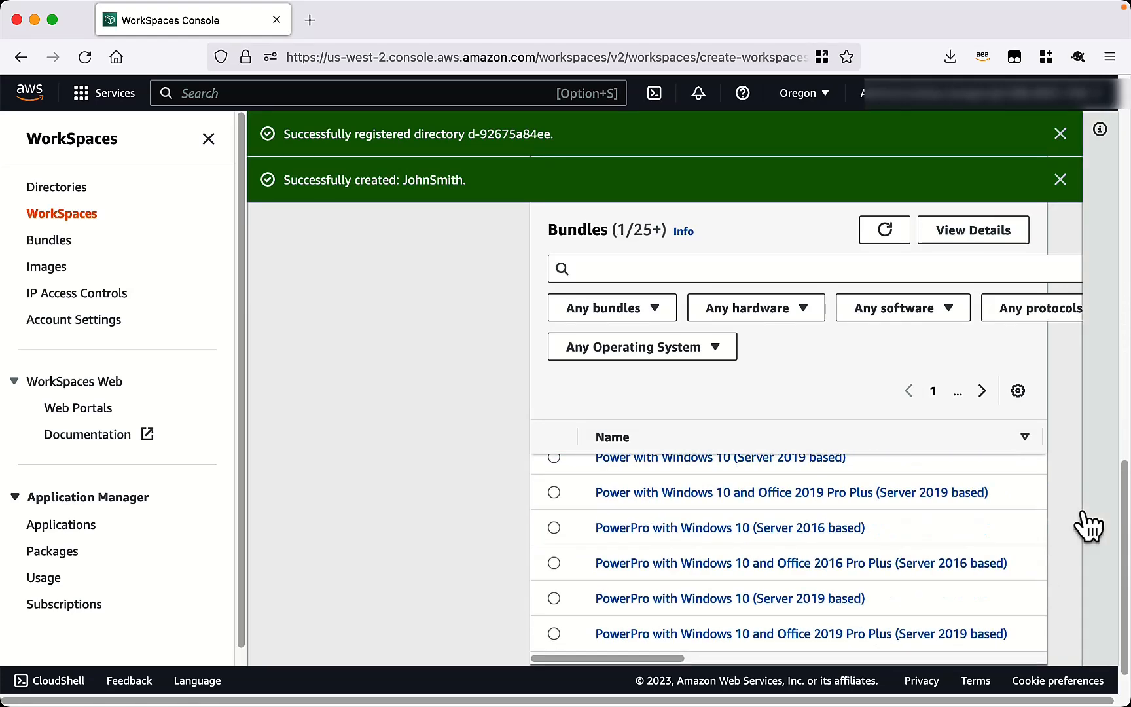
pyautogui.scroll(-2, 1087, 524)
pyautogui.click(1038, 647)
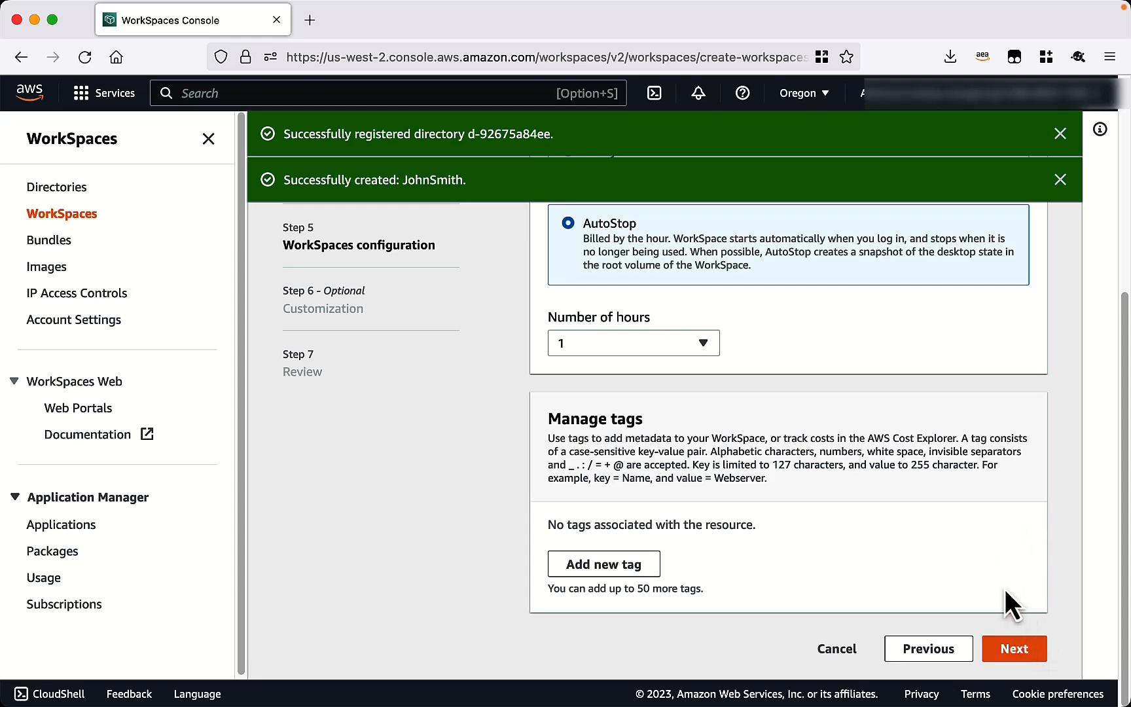
# Accept the default configuration and customization, review the settings, and launch WorkSpace ws-gmtzr6423.
pyautogui.click(1018, 651)
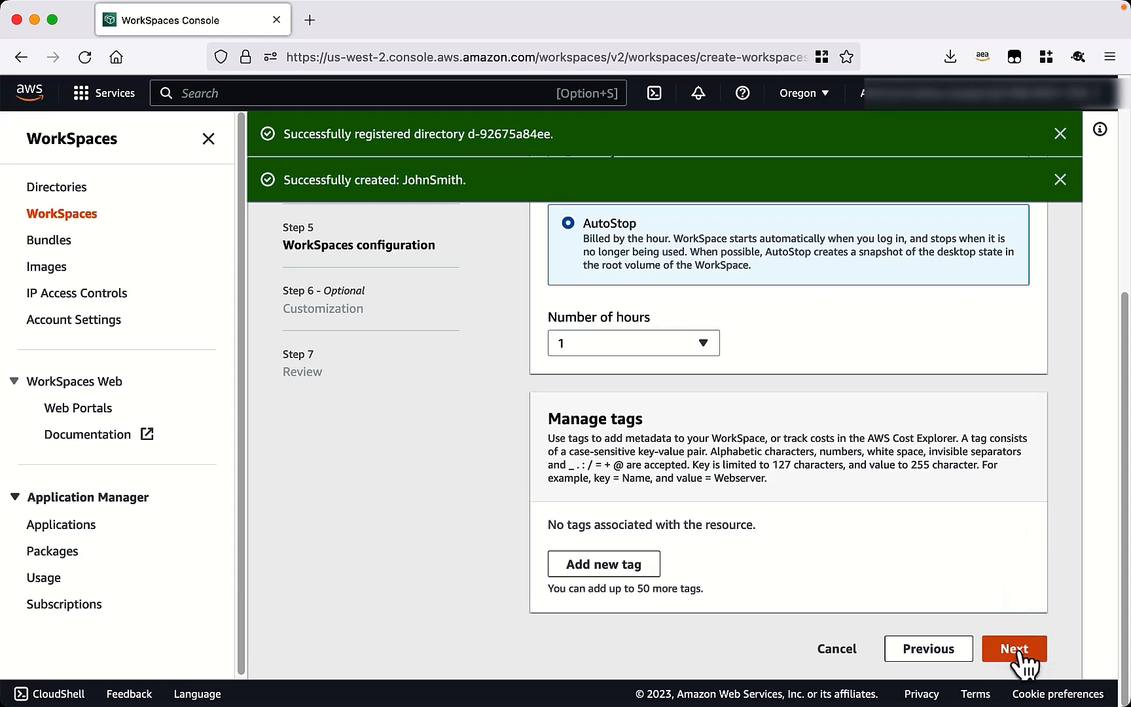
pyautogui.click(1019, 651)
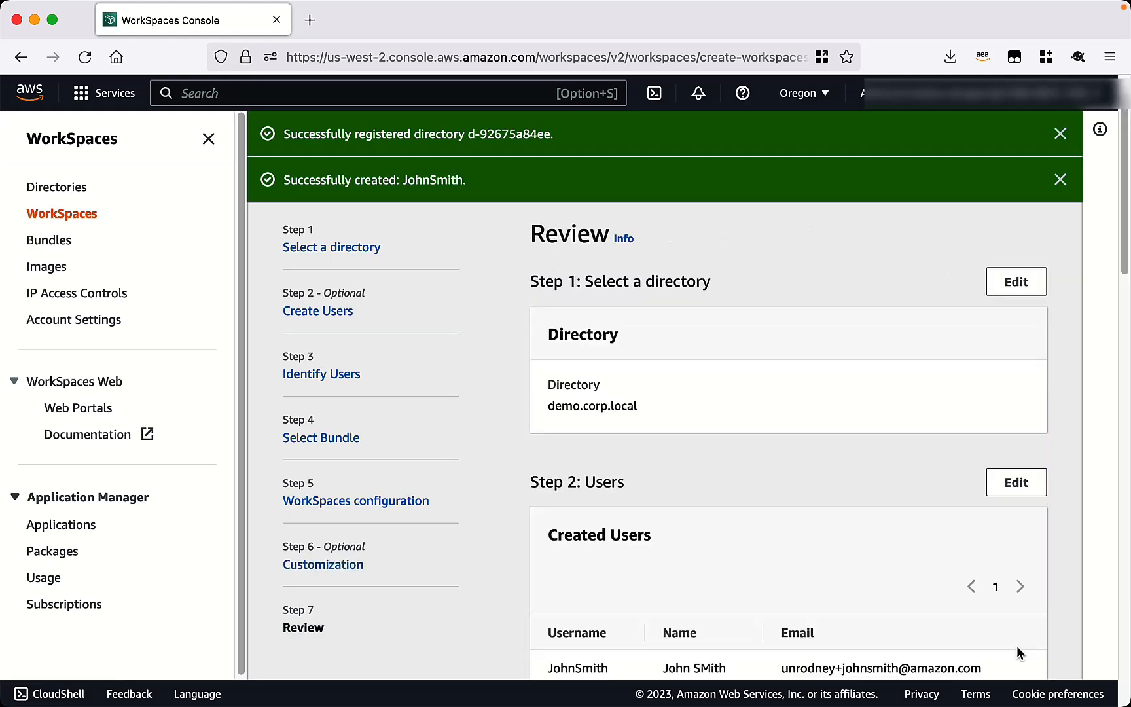
pyautogui.scroll(-10, 1069, 454)
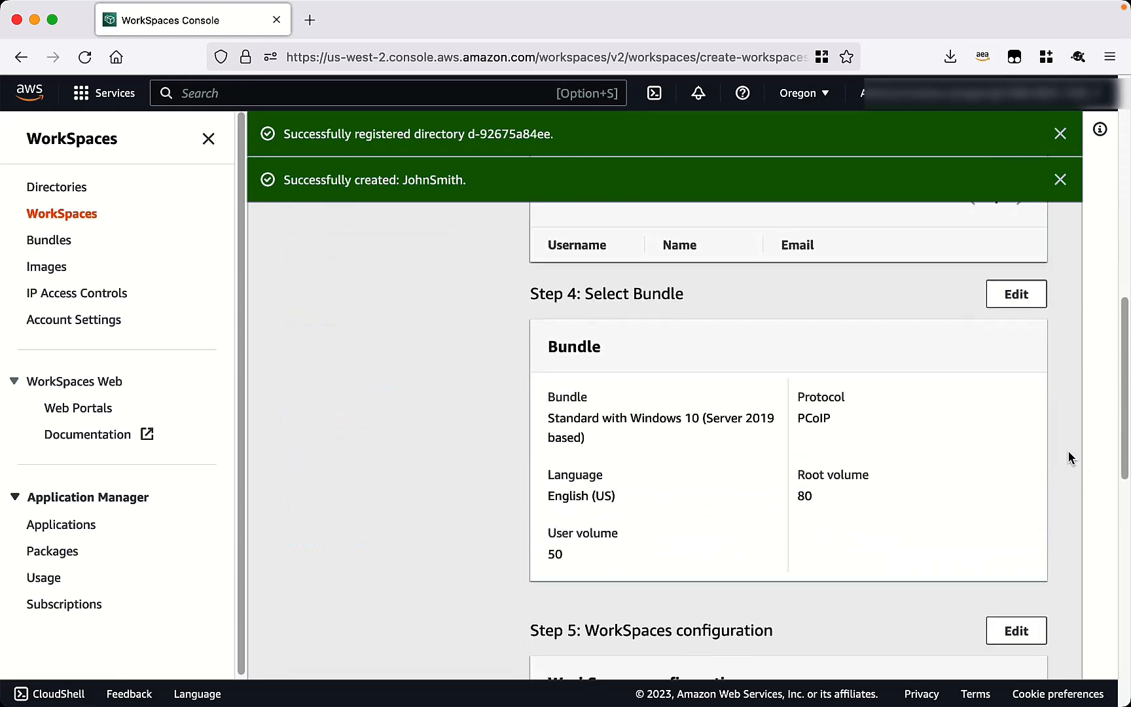
pyautogui.scroll(-5, 1068, 462)
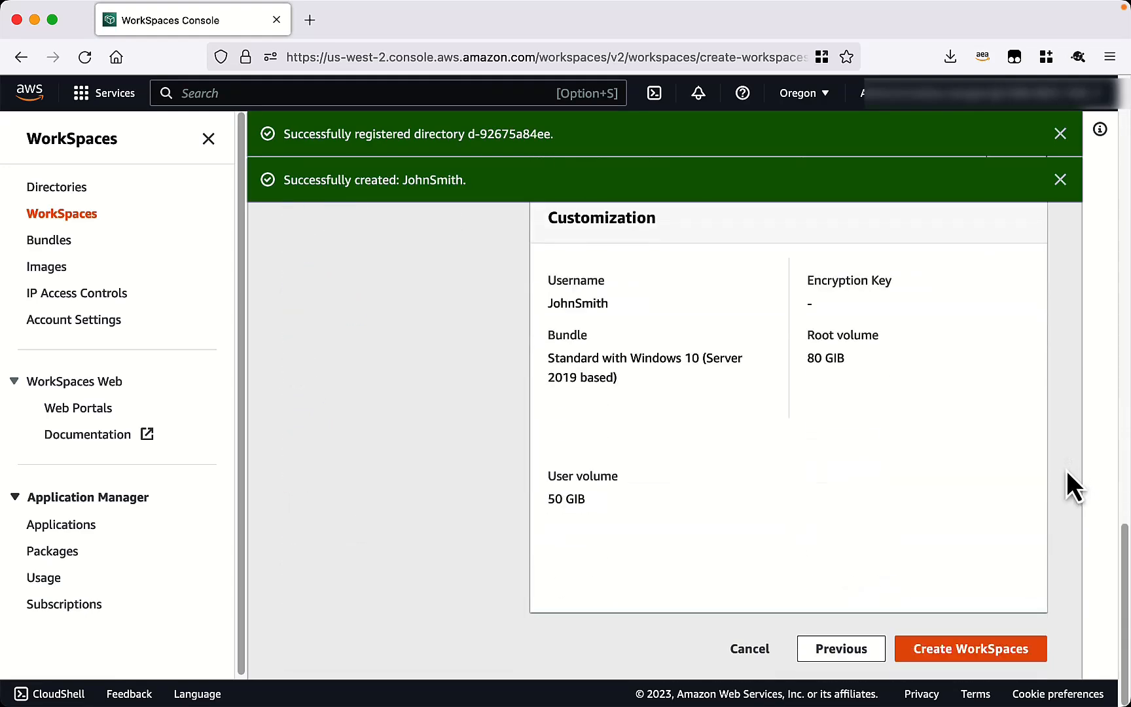
pyautogui.click(980, 649)
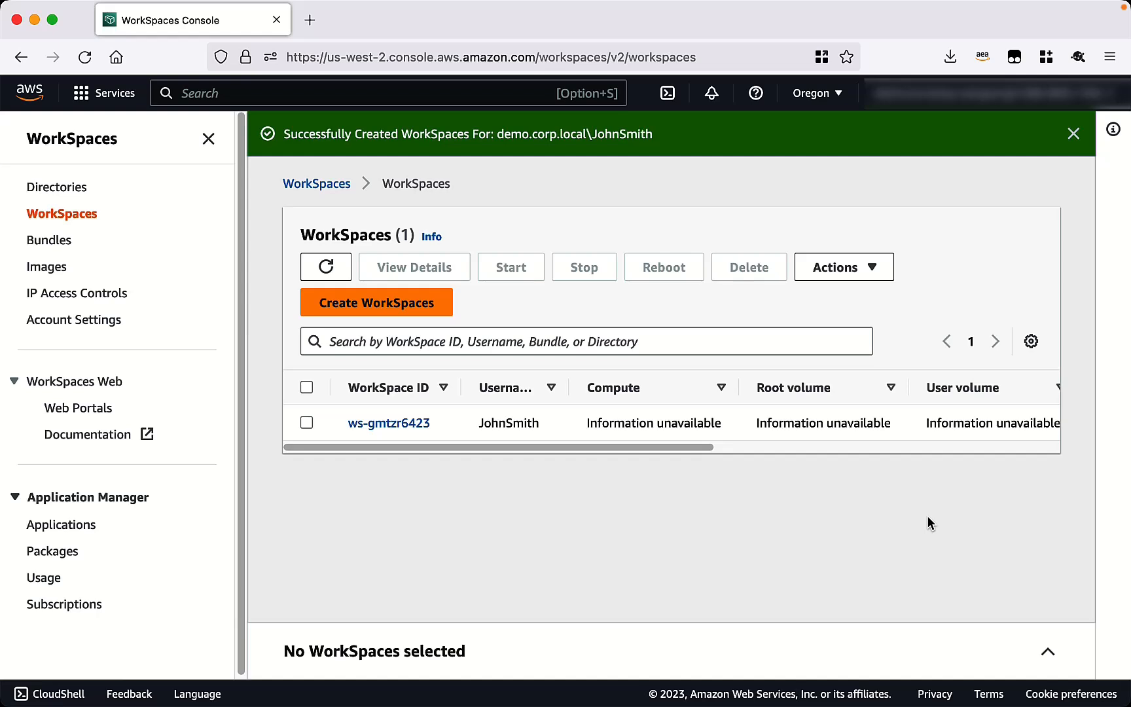
# Find the RDS service through the console search and begin creating a new database.
pyautogui.click(480, 97)
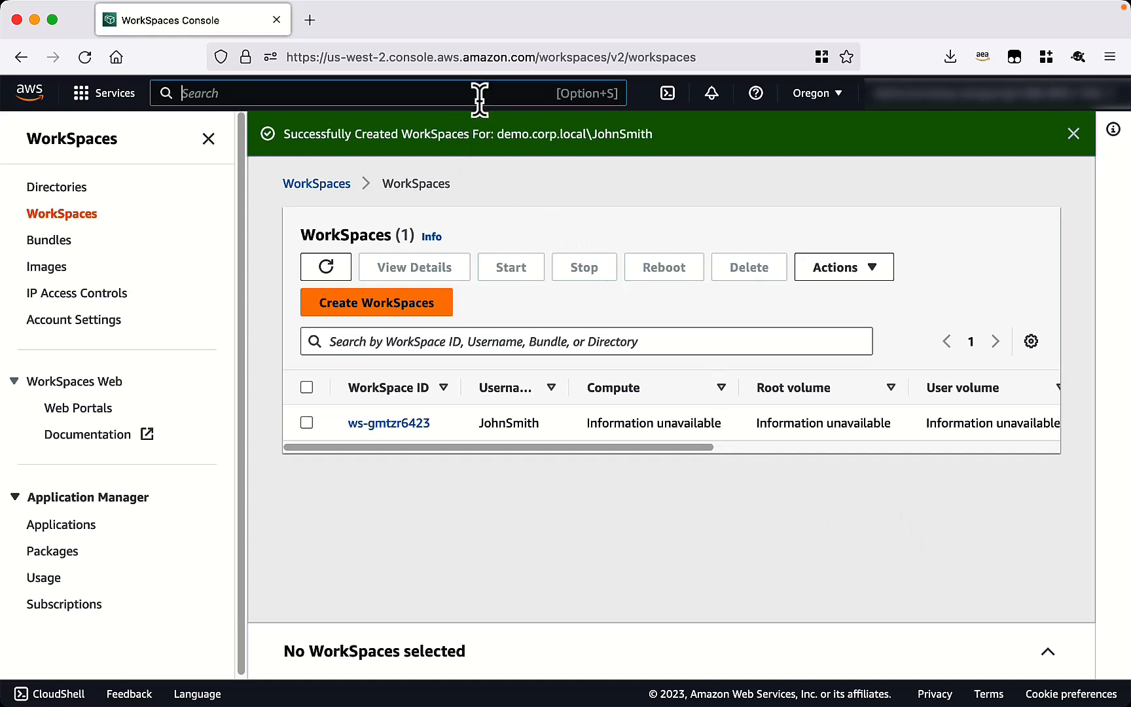
pyautogui.write('RDS')
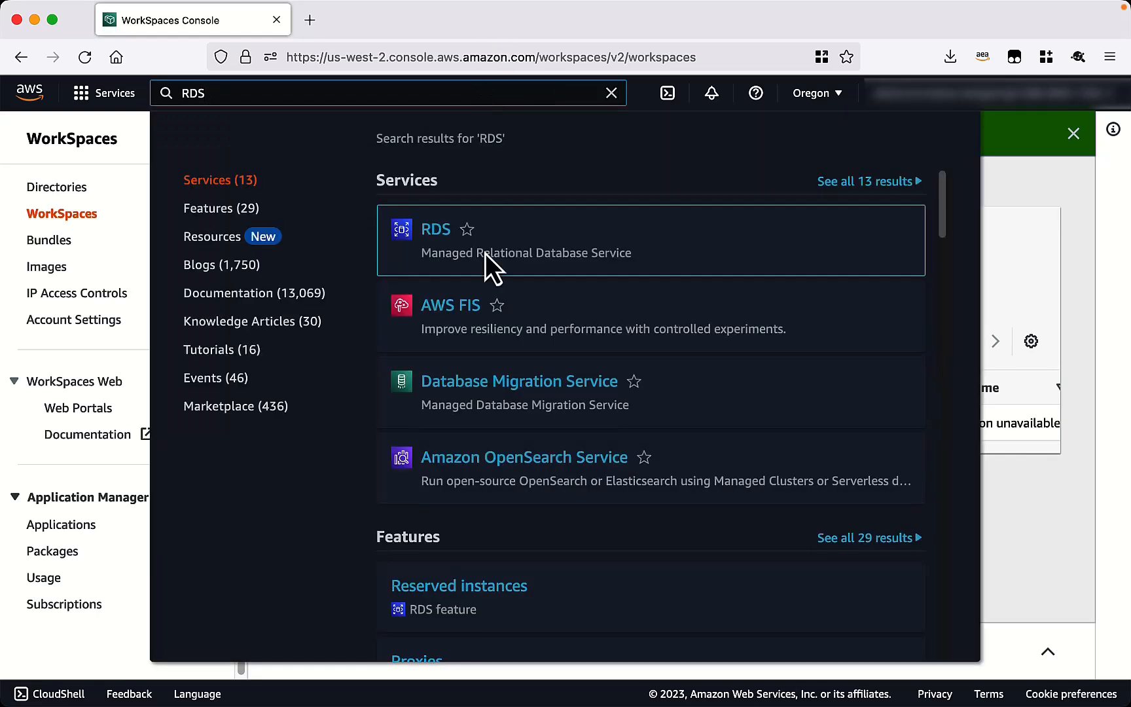
pyautogui.click(437, 237)
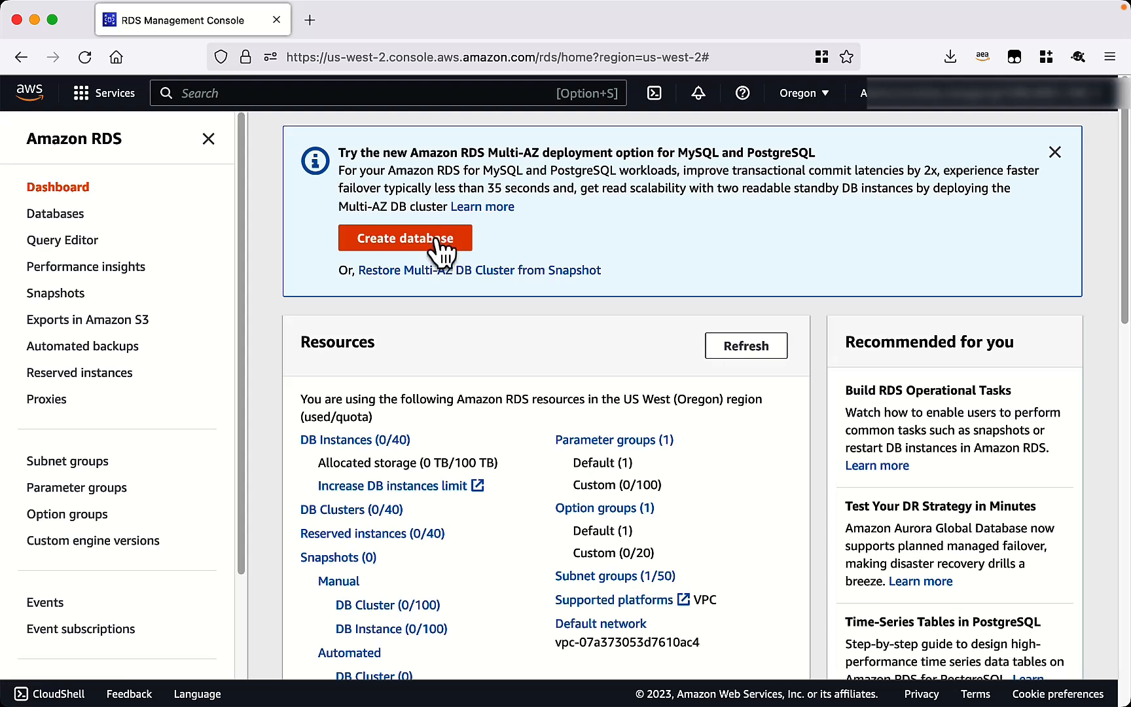
pyautogui.click(422, 244)
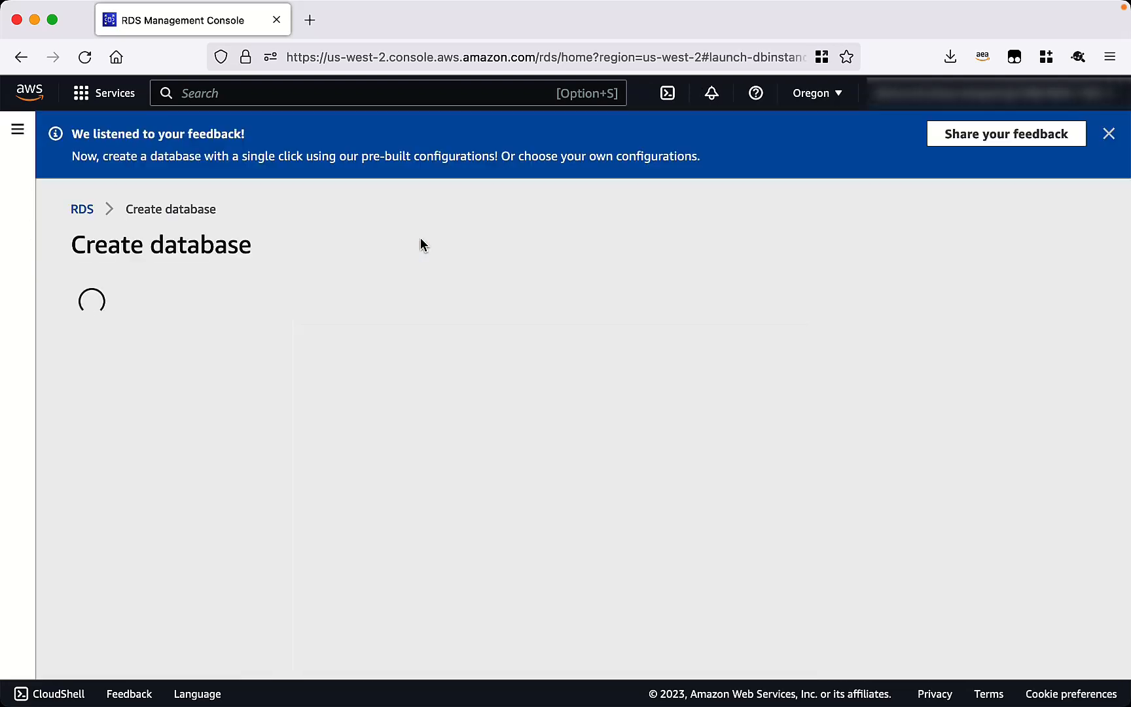
# Choose Microsoft SQL Server as the database engine.
pyautogui.scroll(-5, 490, 373)
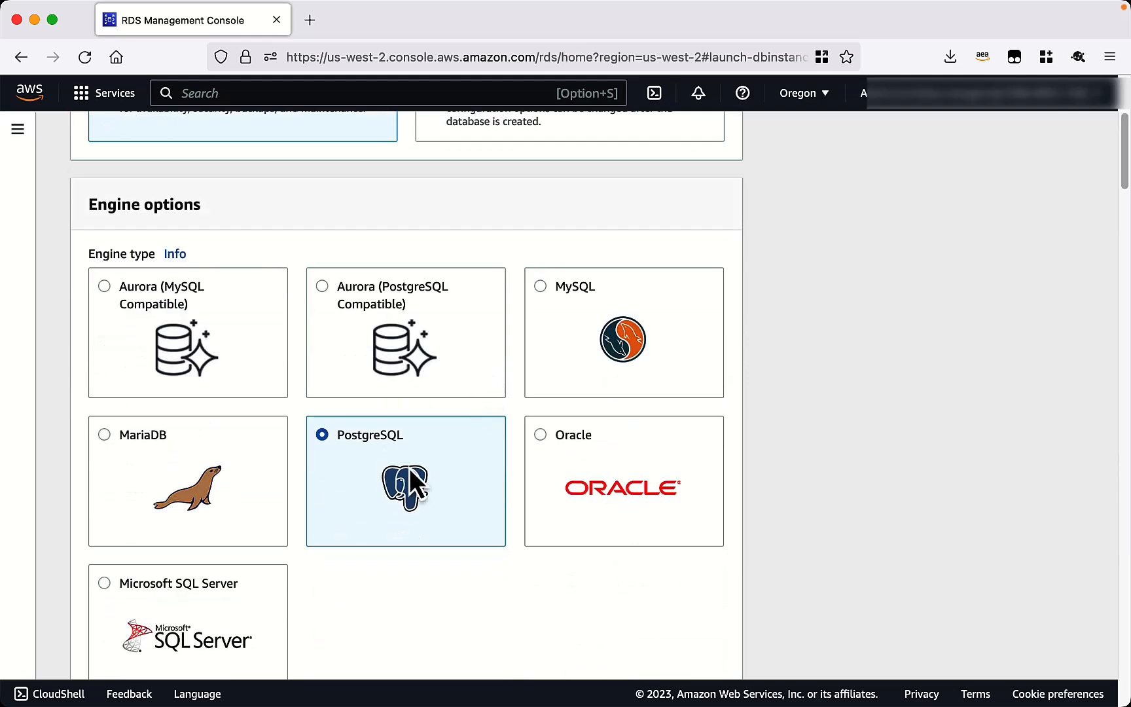
pyautogui.click(106, 584)
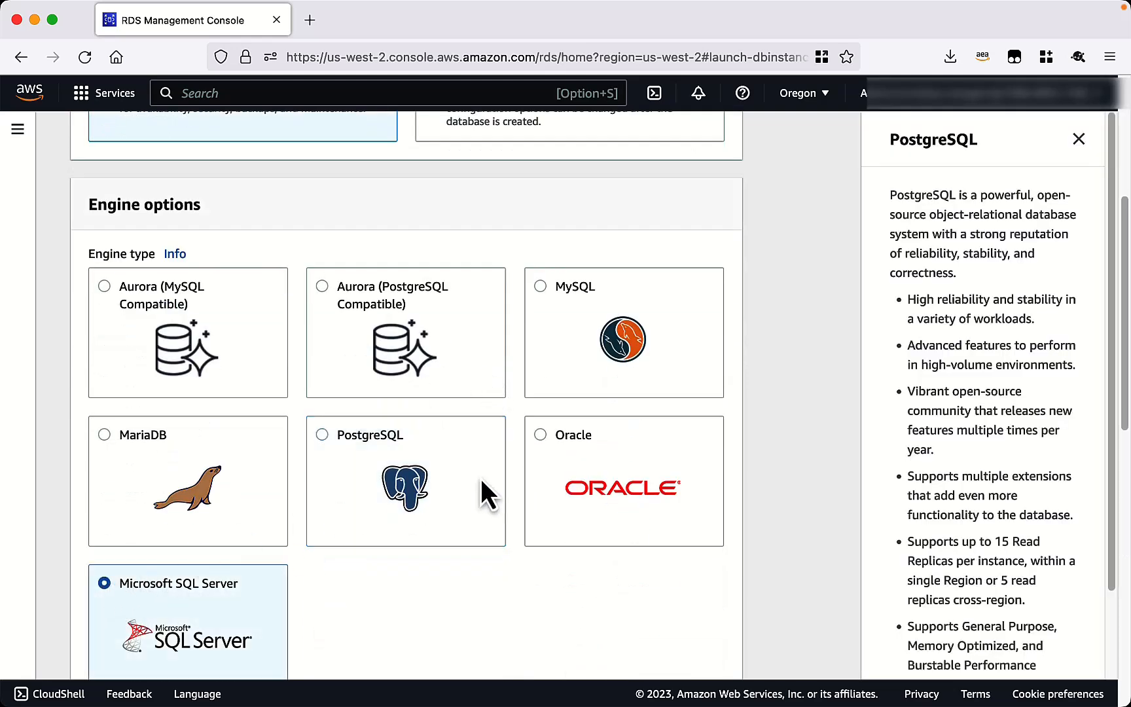
pyautogui.scroll(-6, 615, 462)
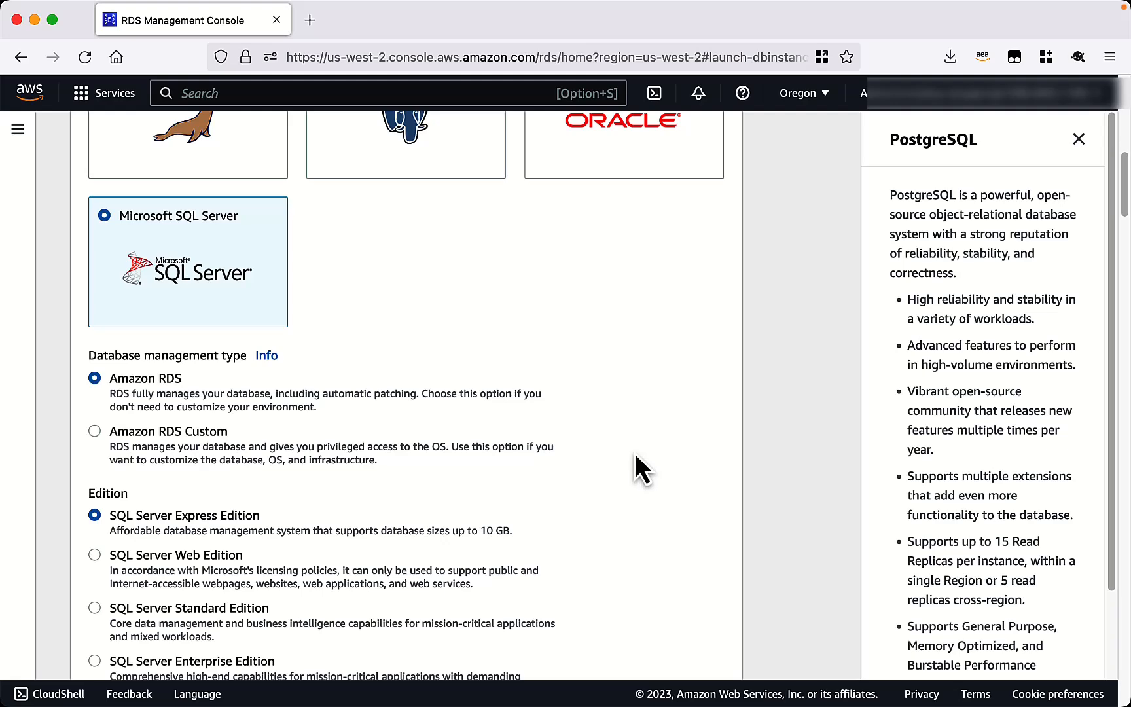
pyautogui.scroll(-9, 632, 451)
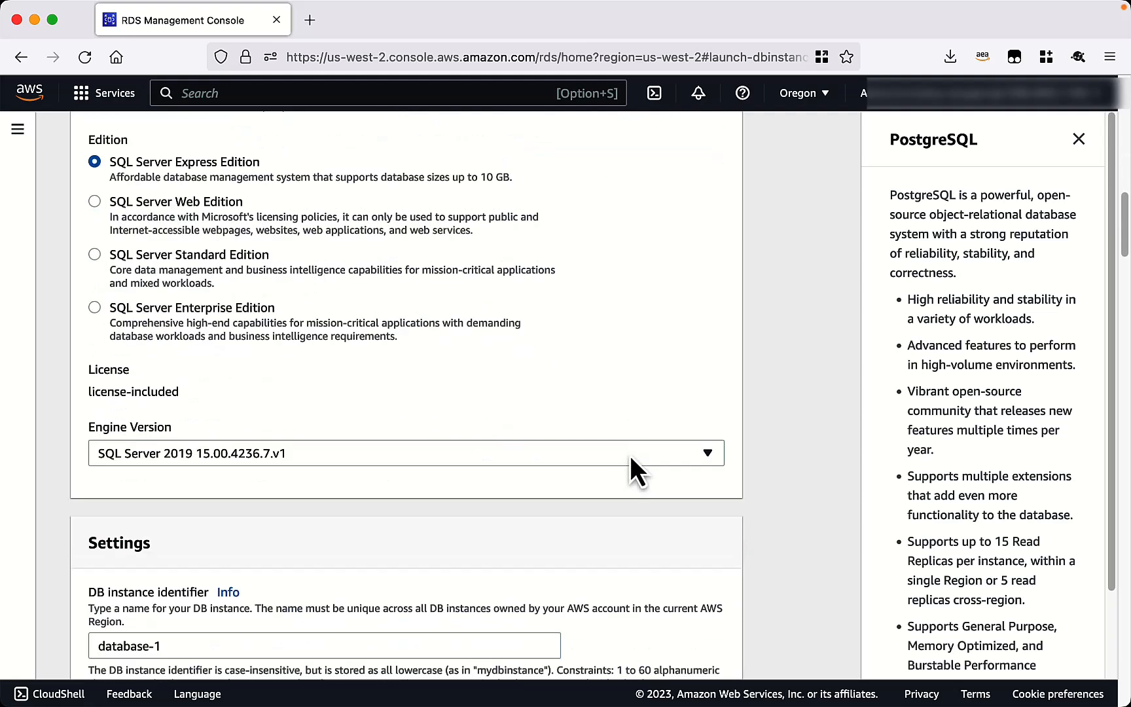
pyautogui.scroll(-5, 629, 456)
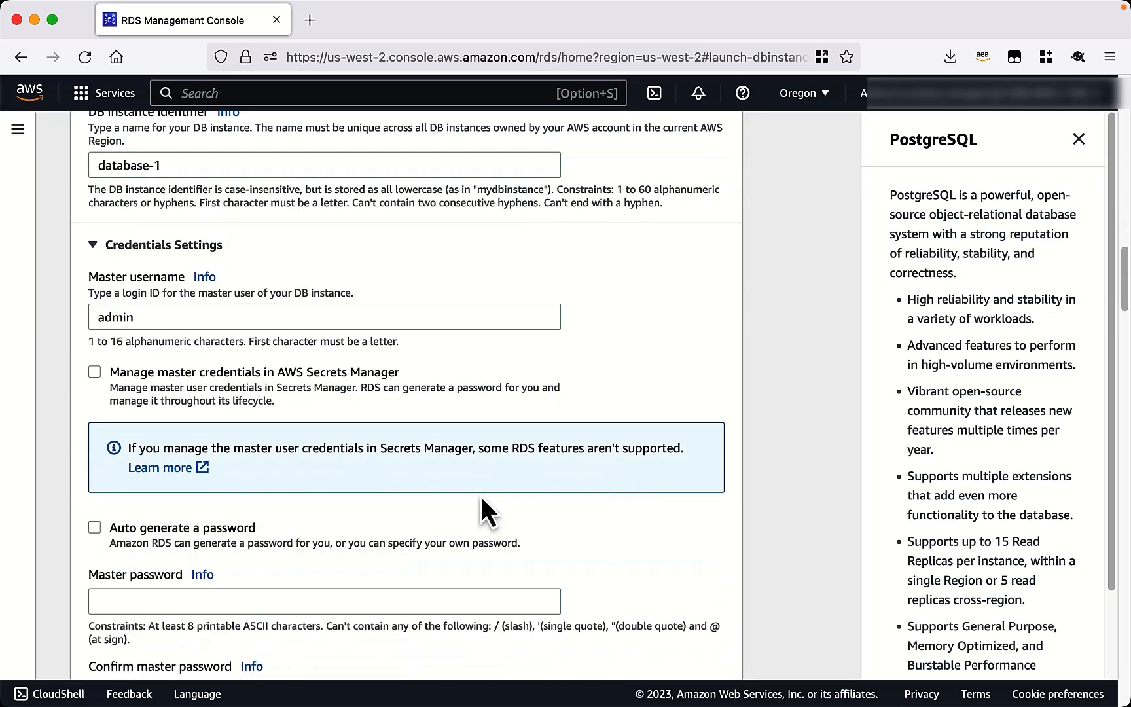
pyautogui.scroll(-1, 322, 578)
# Enter the master password and move on to confirming it.
pyautogui.click(270, 504)
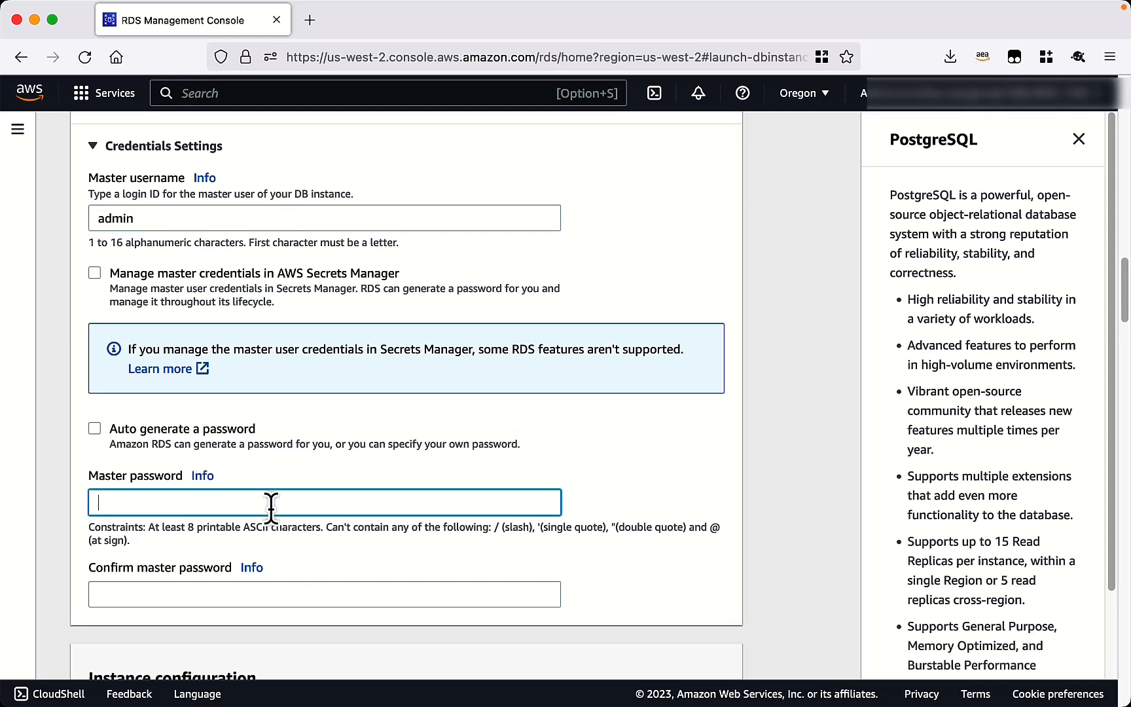
pyautogui.write('•••••••')
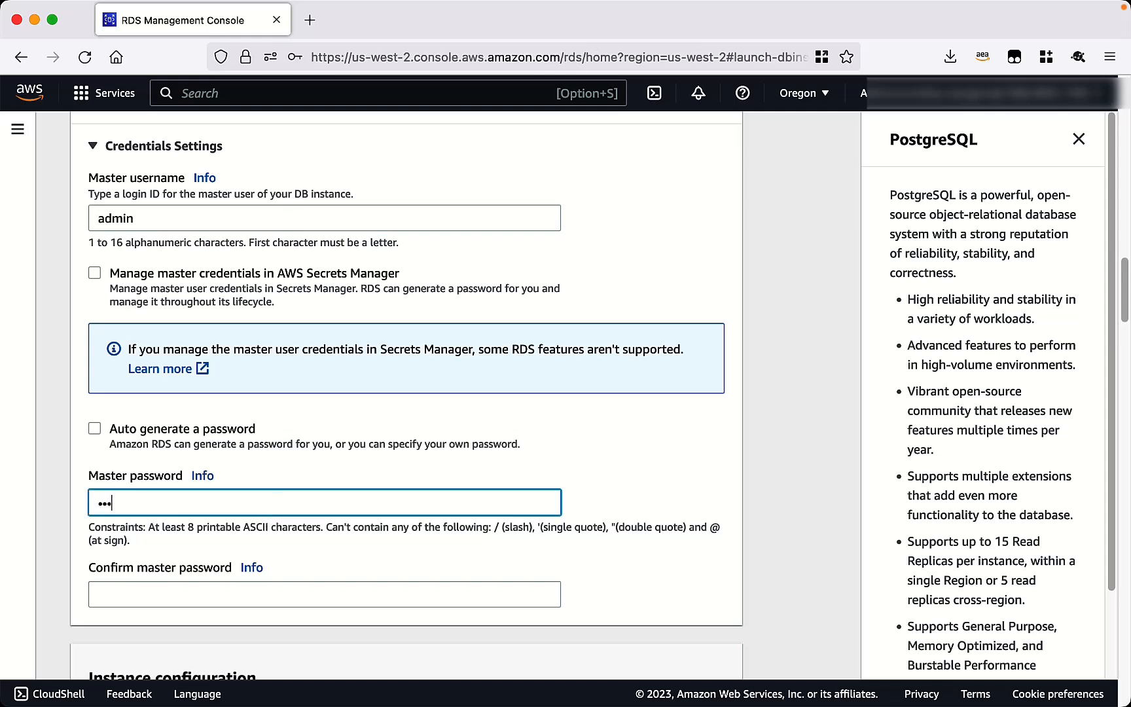
pyautogui.write('•••')
pyautogui.press('Tab')
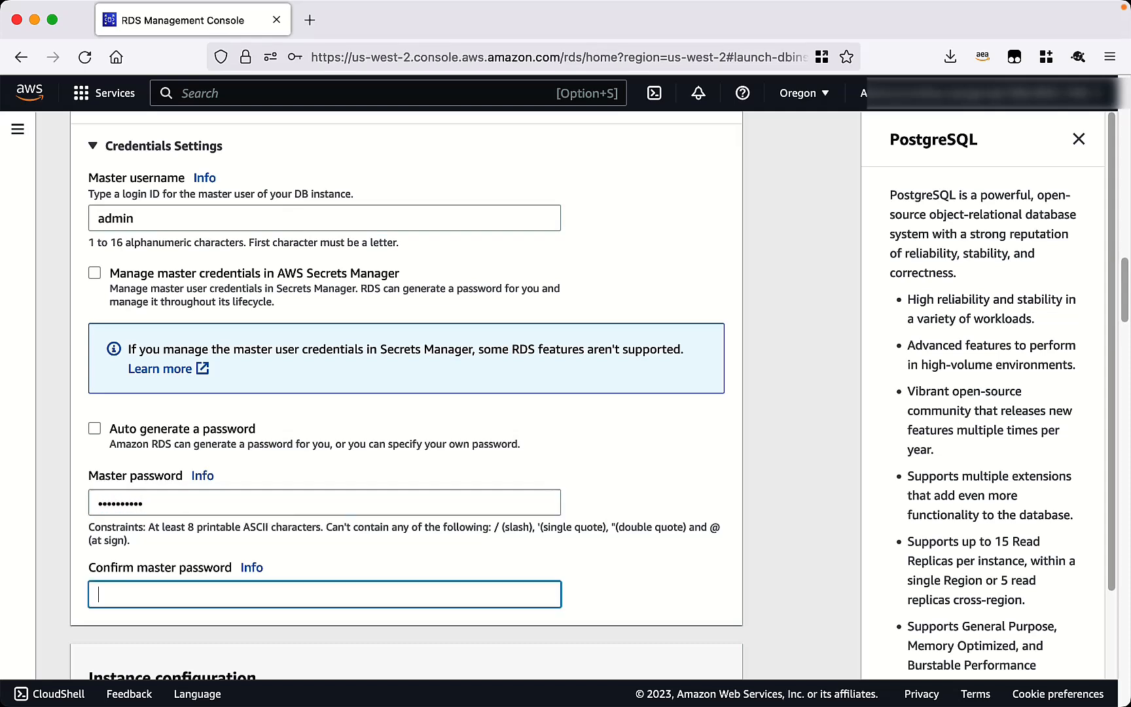
pyautogui.write('••••••••••')
pyautogui.scroll(-2, 571, 456)
pyautogui.scroll(-13, 573, 457)
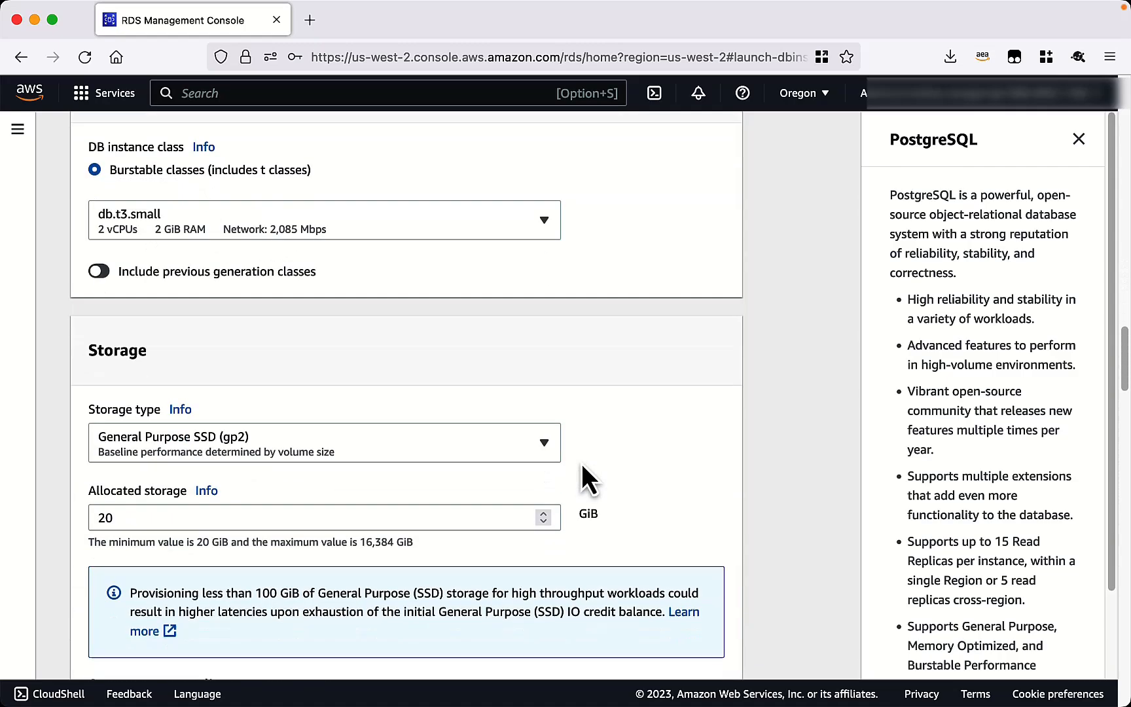
pyautogui.scroll(-20, 581, 465)
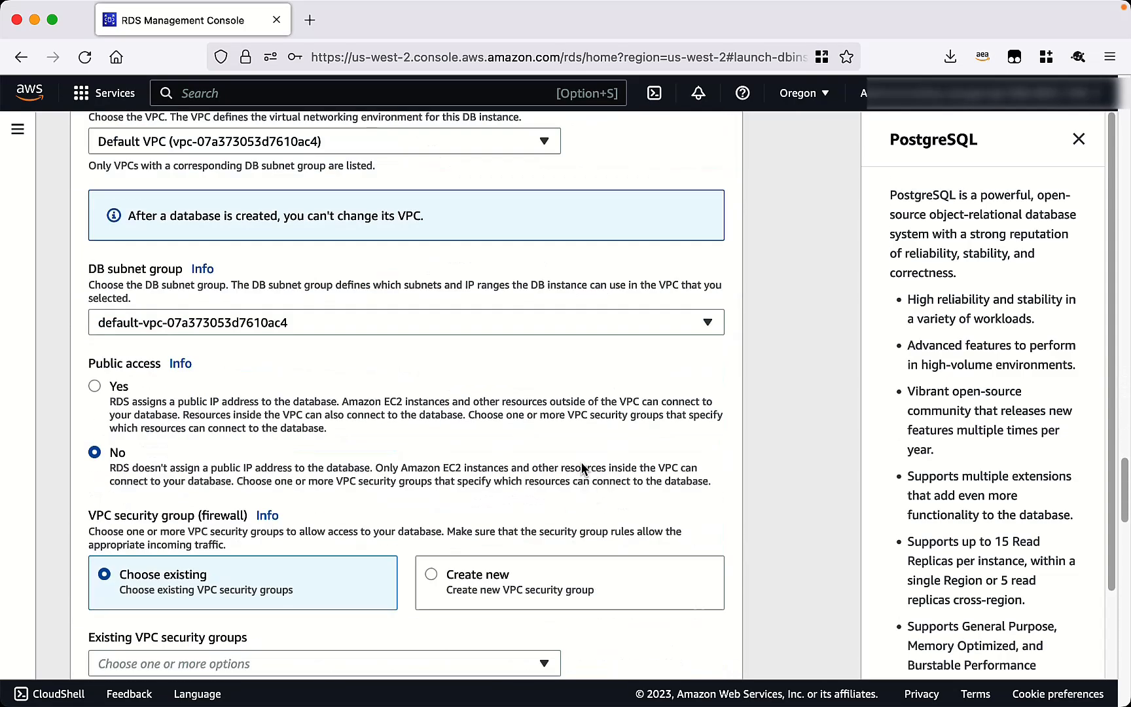
pyautogui.scroll(-10, 582, 463)
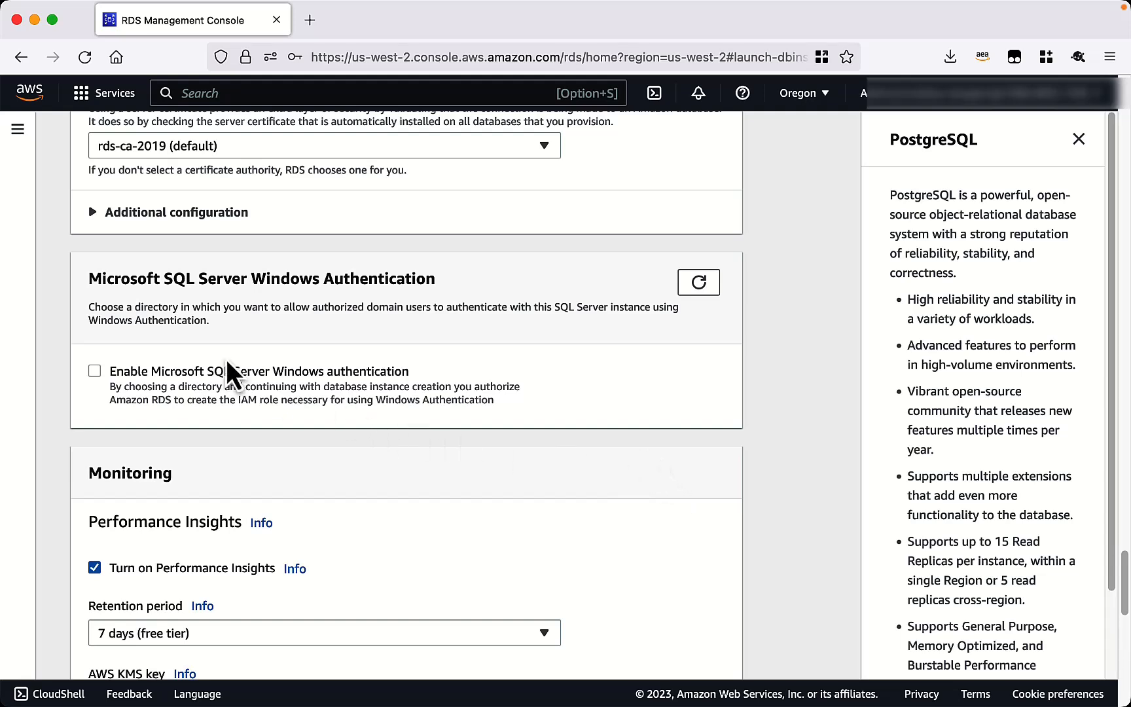
# Enable SQL Server Windows authentication with the demo.corp.local directory and submit the database.
pyautogui.click(94, 372)
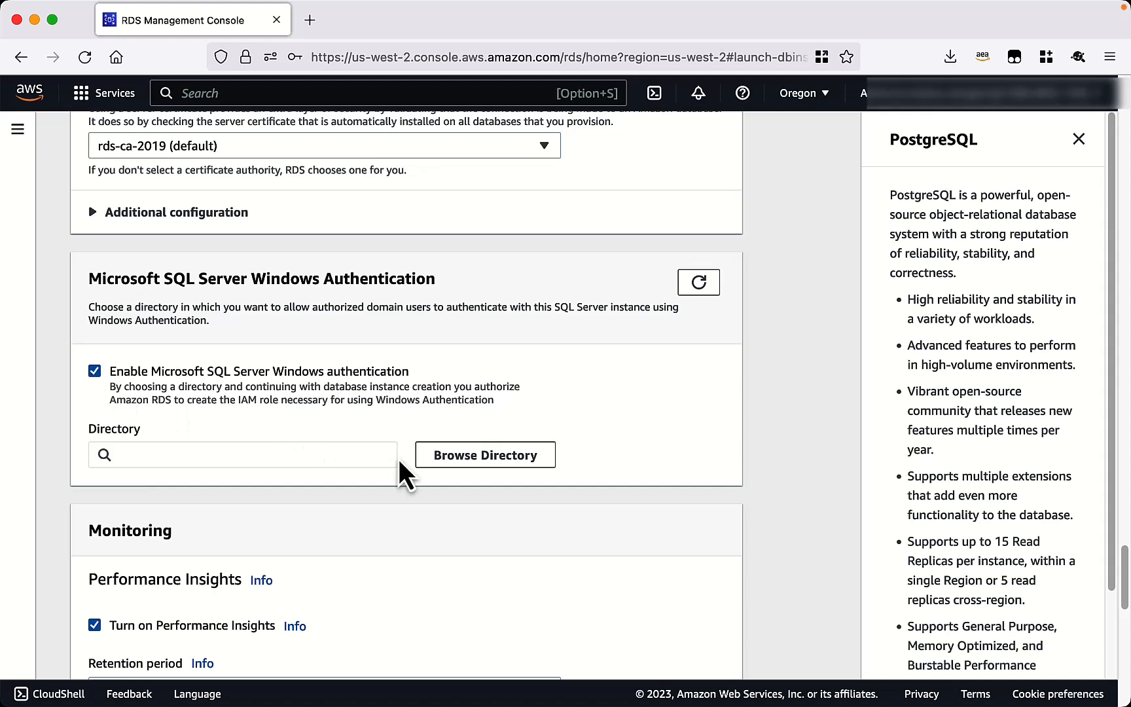
pyautogui.click(450, 462)
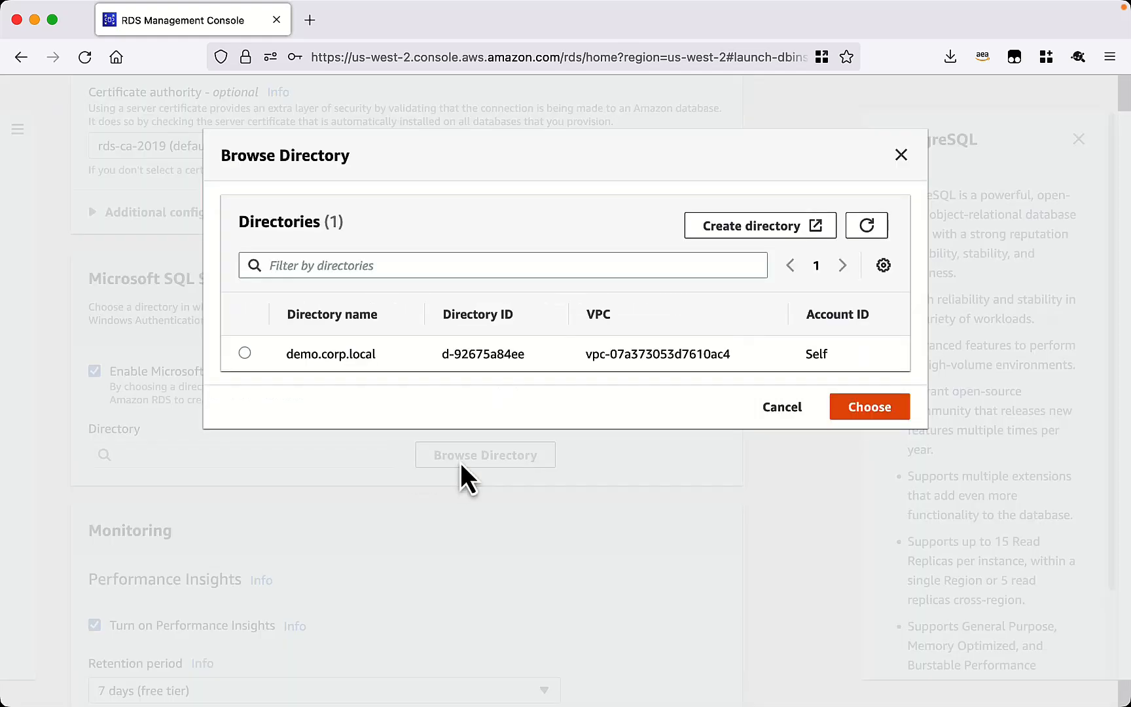
pyautogui.click(245, 353)
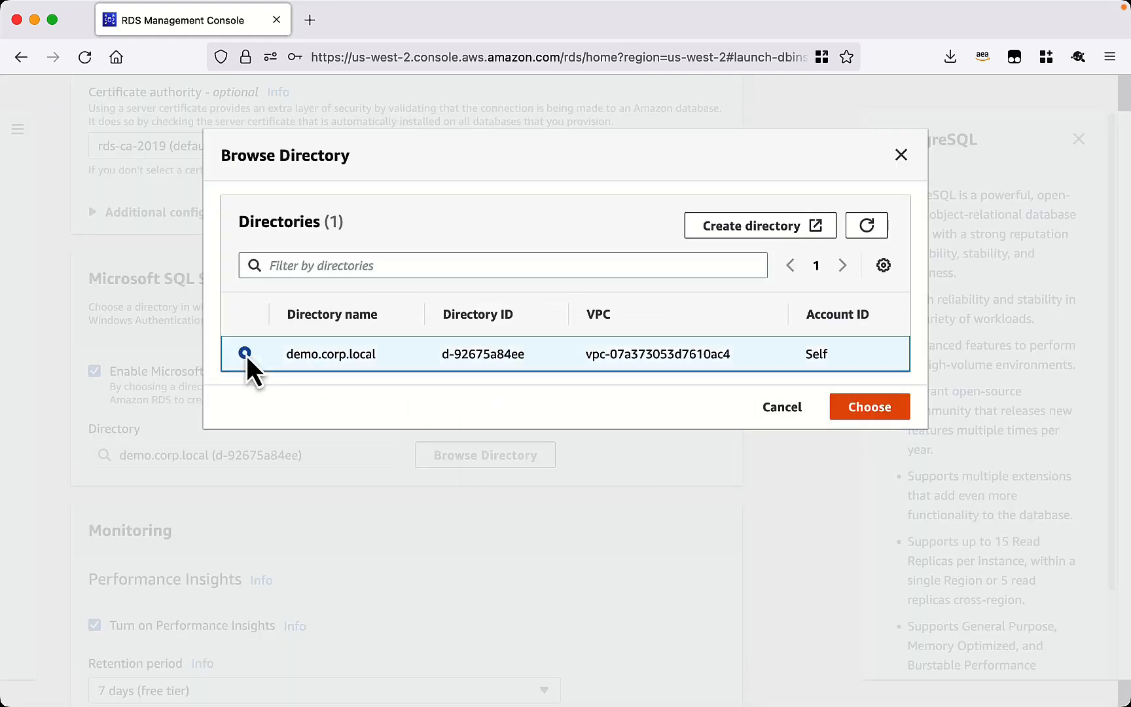
pyautogui.click(871, 407)
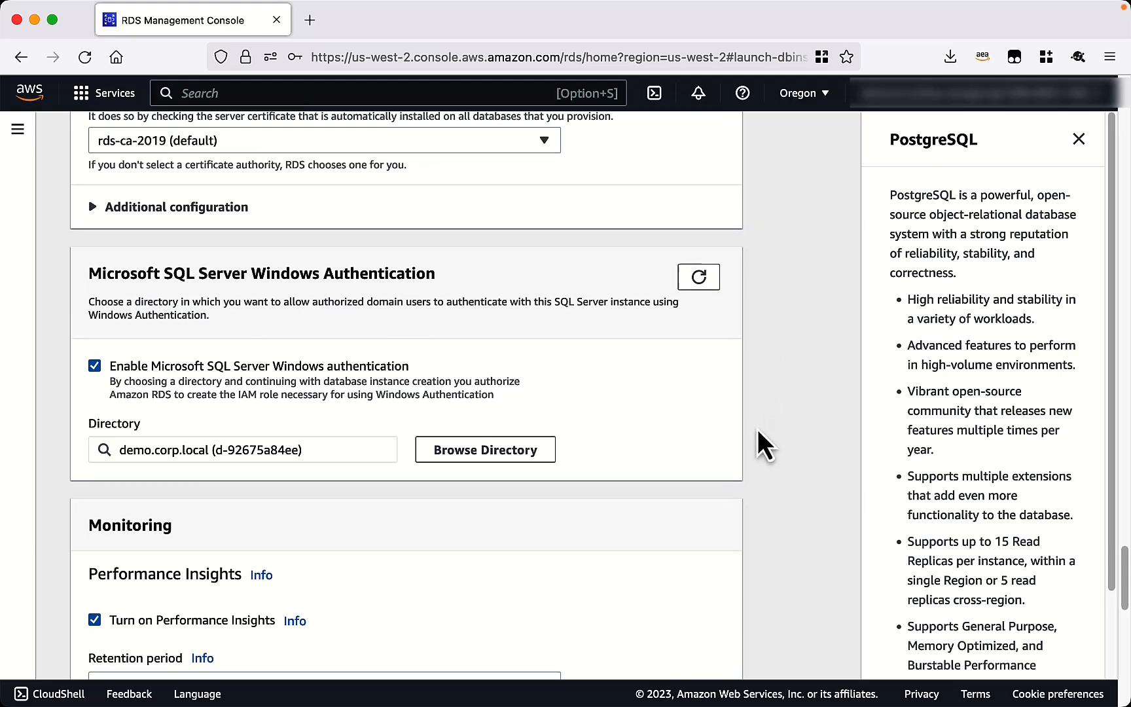
pyautogui.scroll(-15, 760, 436)
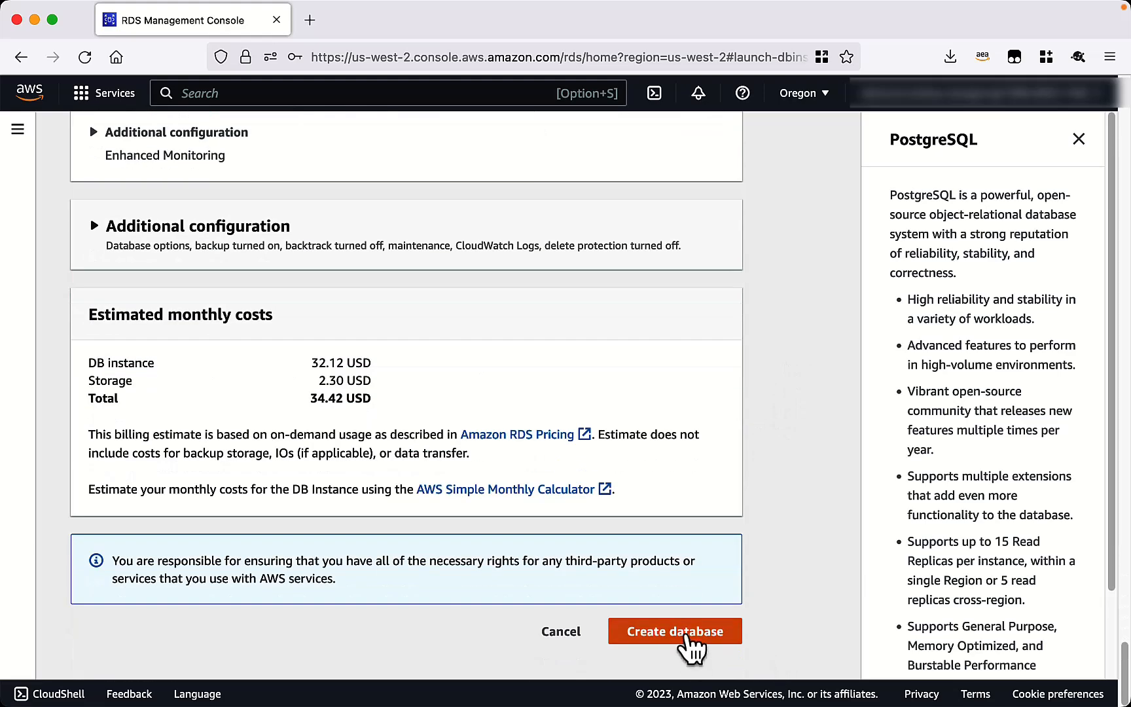
pyautogui.click(684, 636)
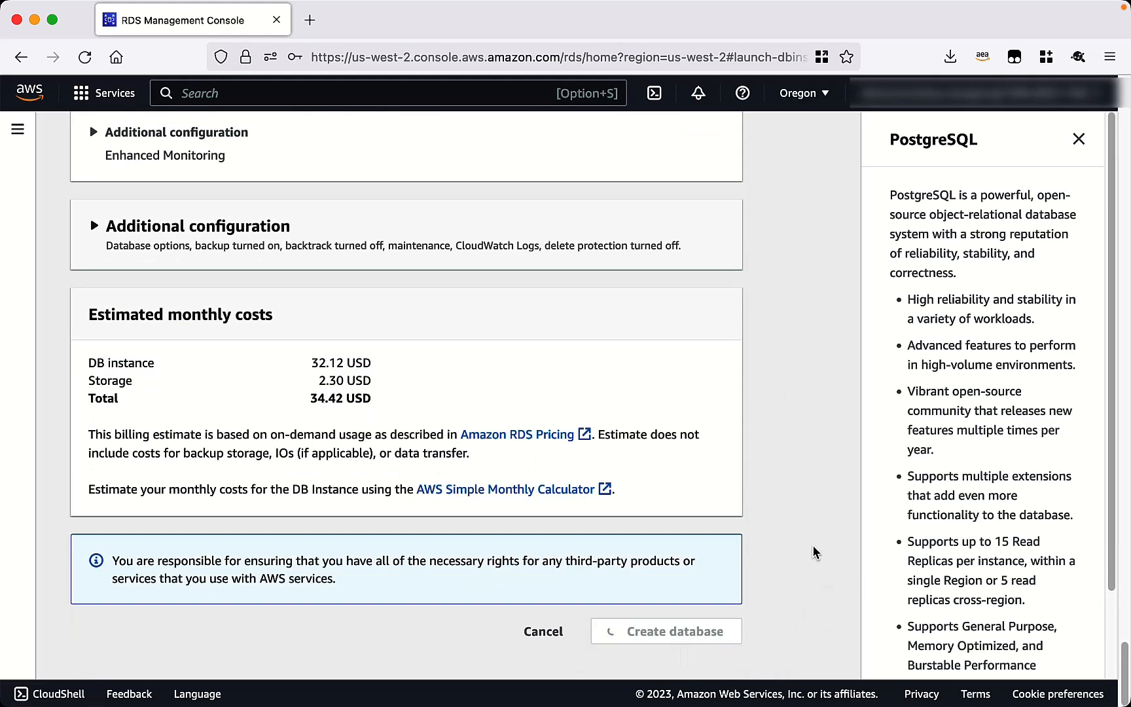